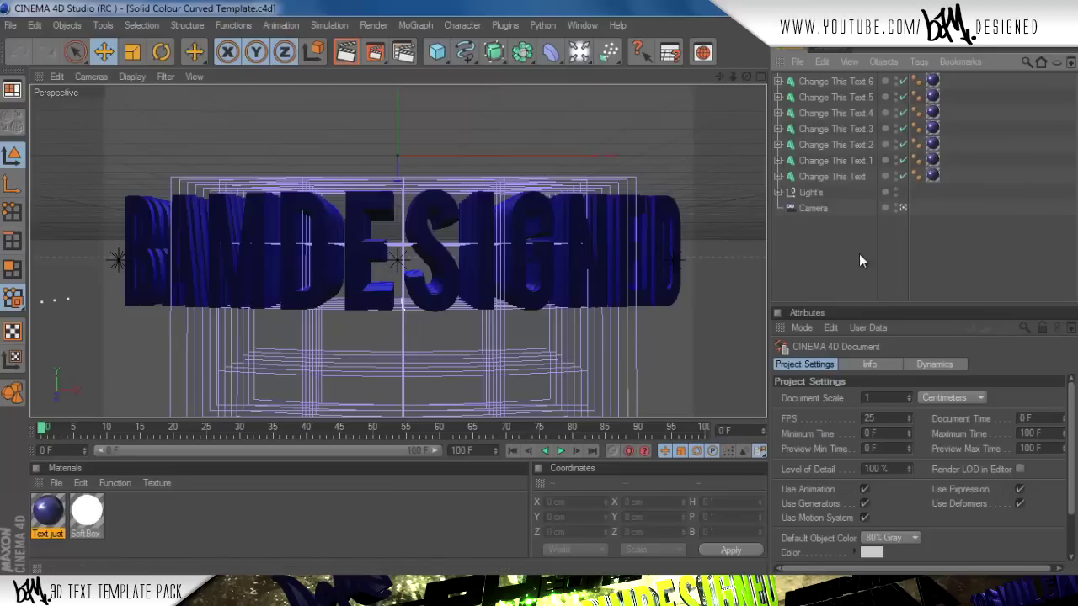
Orbit the scene outside the camera view, then return to the scene camera.
left_click(902, 207)
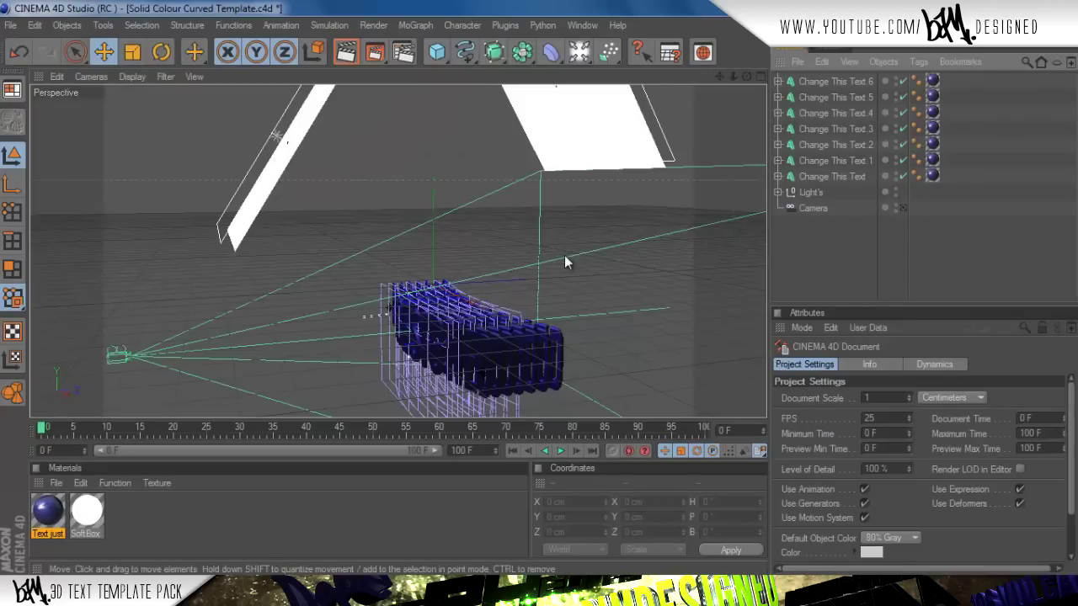
left_click_drag(566, 256, 560, 265, "alt")
left_click_drag(747, 77, 534, 287)
left_click(902, 208)
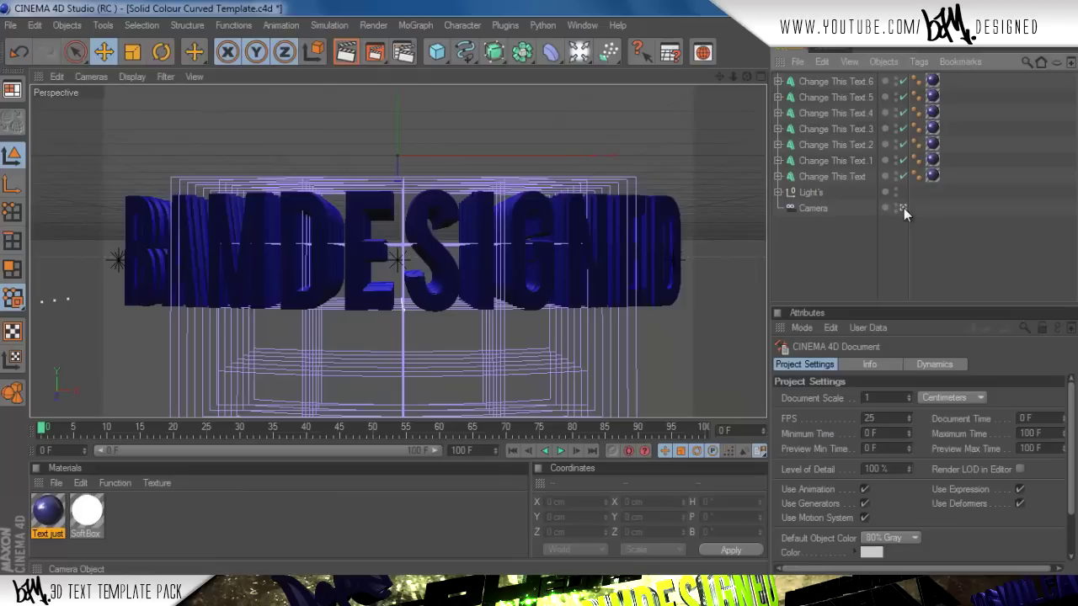
Replace 'bamdesigned' with 'tutorial' in all seven Change This Text objects' Text field.
left_click(830, 176)
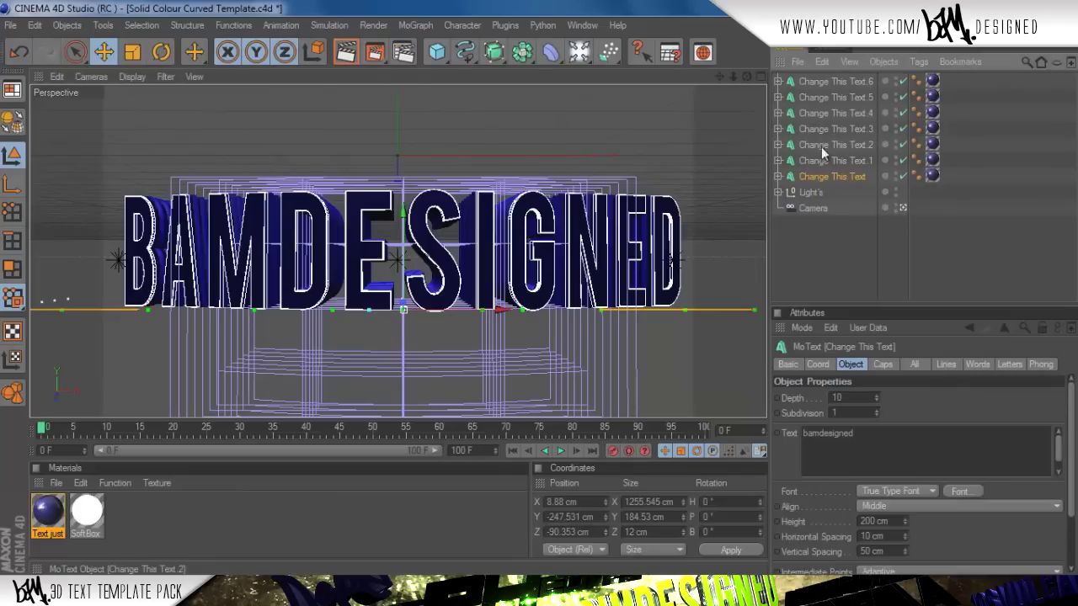
left_click(820, 87, "shift")
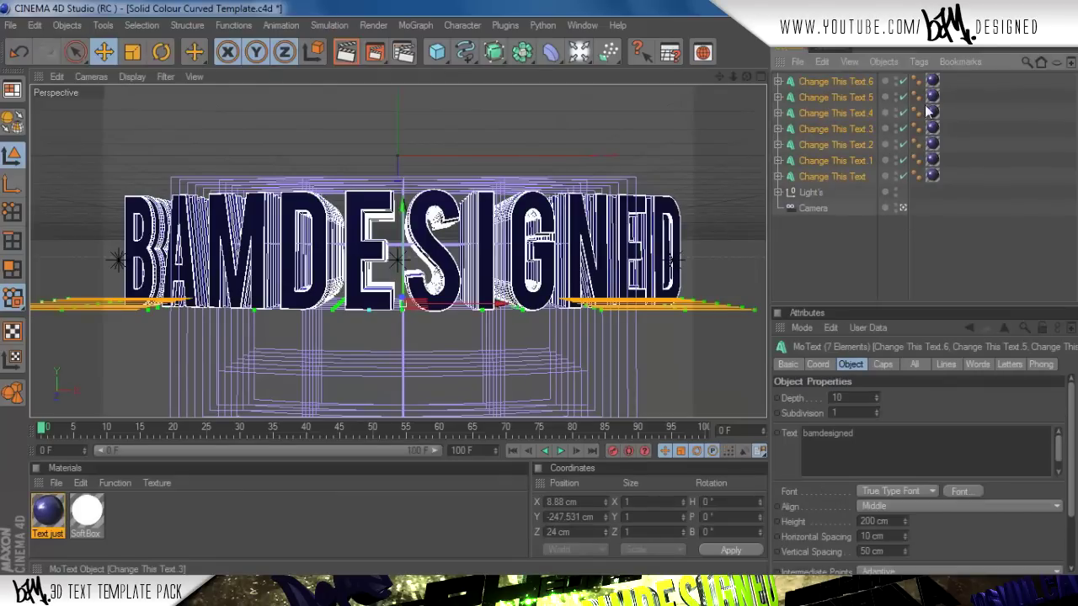
left_click(877, 437)
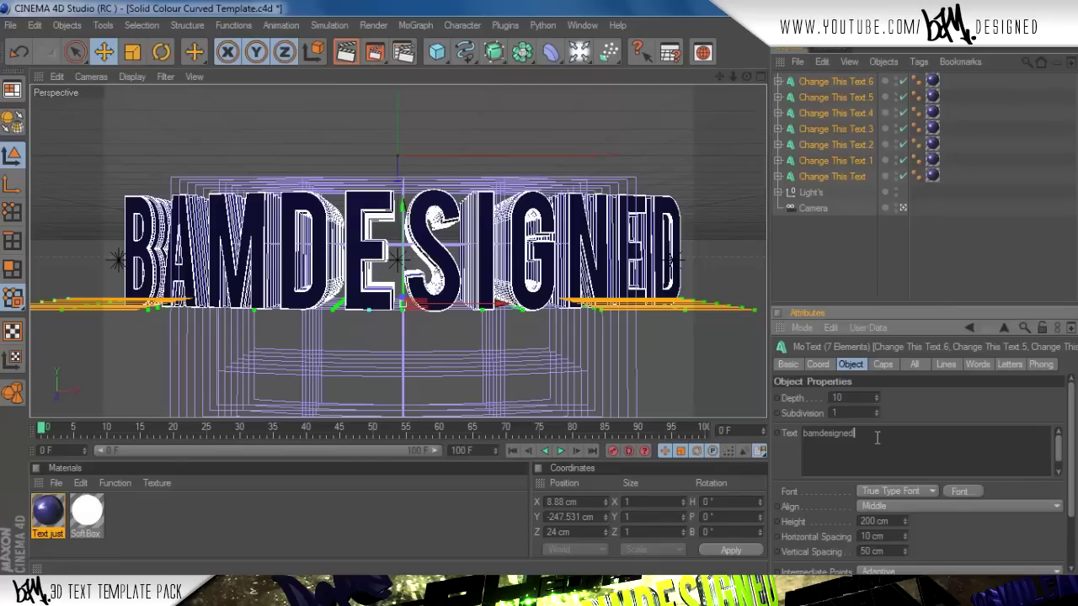
left_click_drag(811, 441, 774, 424)
type("tutorial")
left_click(801, 237)
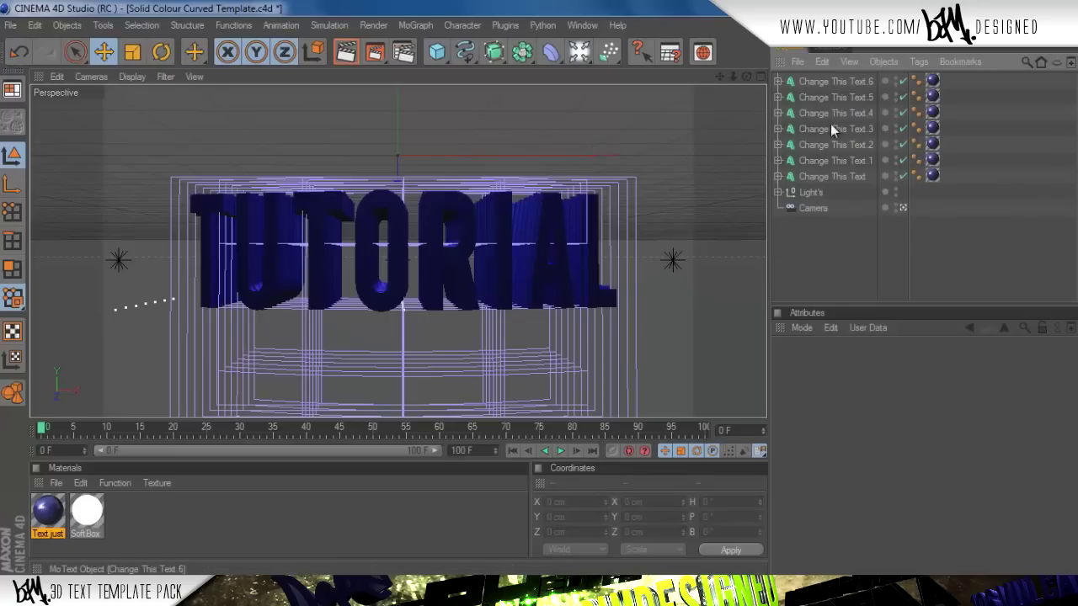
left_click(810, 209)
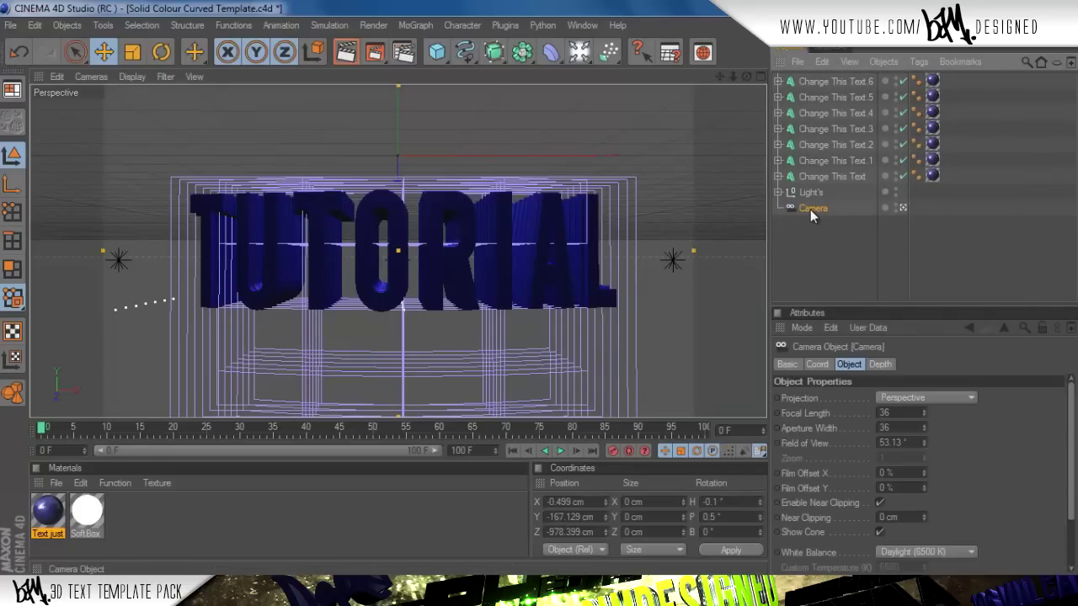
left_click(814, 231)
left_click(830, 208)
left_click(903, 210)
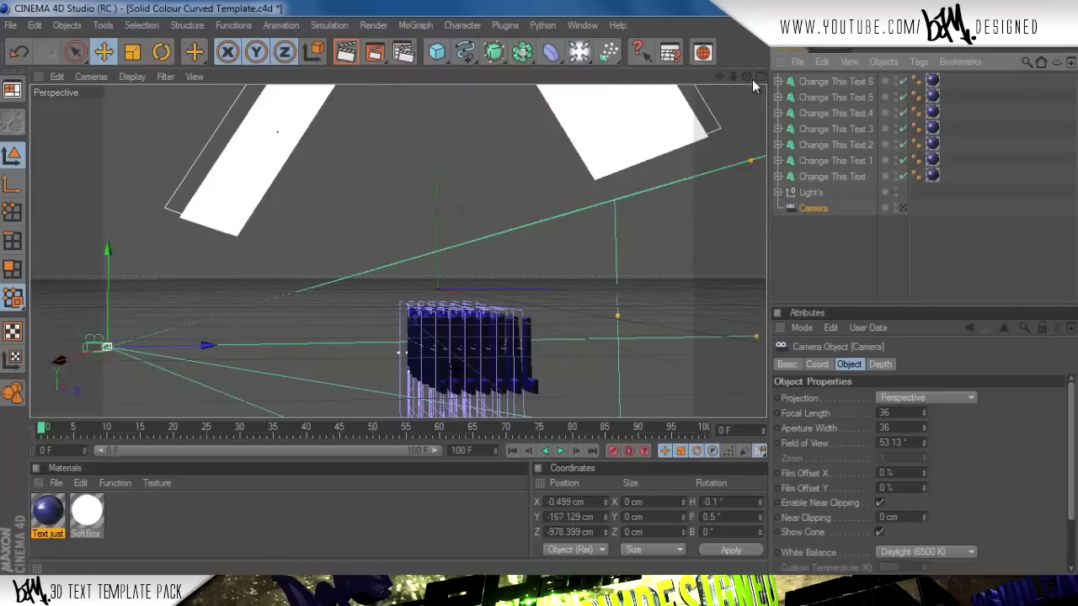
left_click_drag(750, 79, 540, 288)
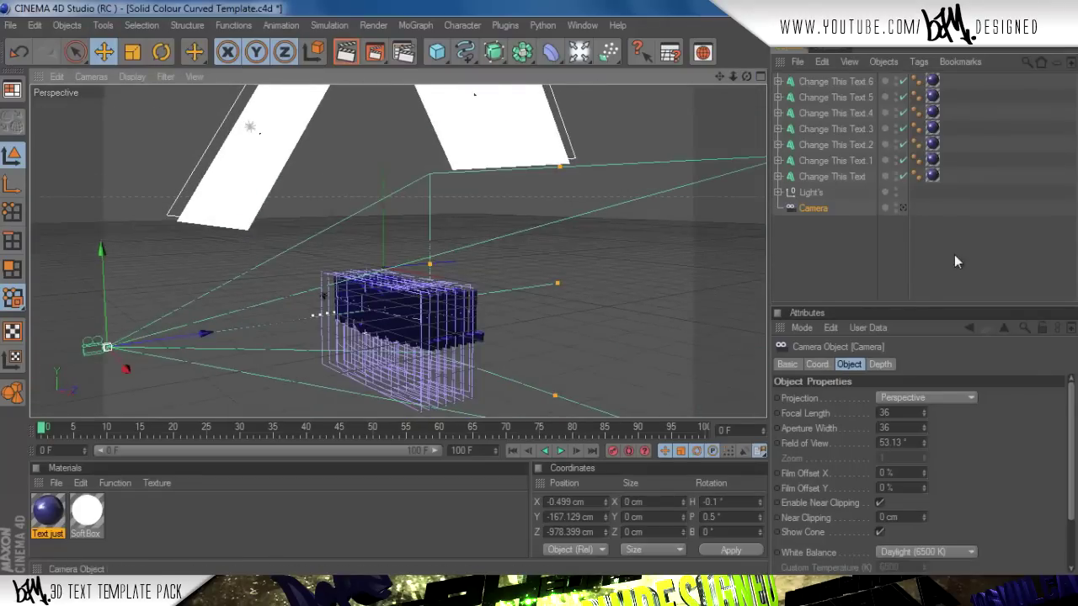
left_click(905, 209)
left_click(857, 234)
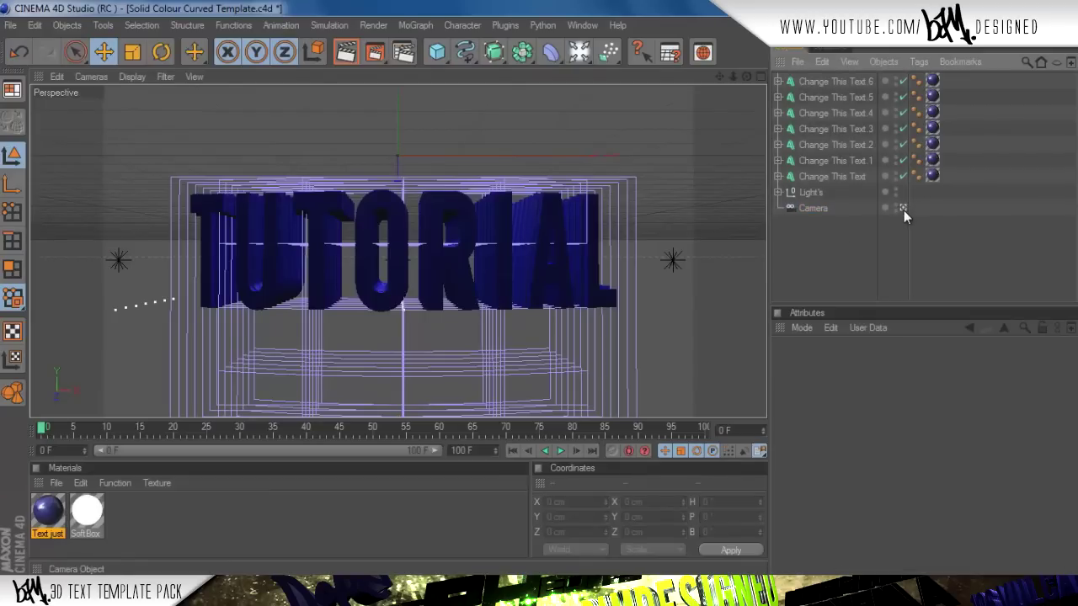
Check the Render Settings Save output, then render to the Picture Viewer, cancelling the Texture Error.
left_click(403, 53)
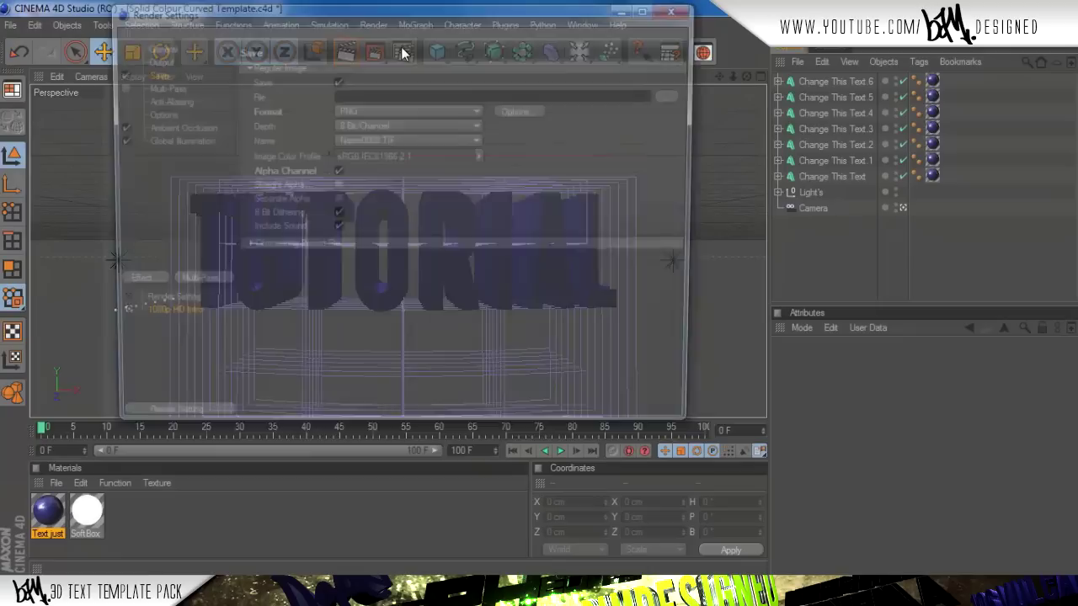
left_click_drag(201, 24, 214, 60)
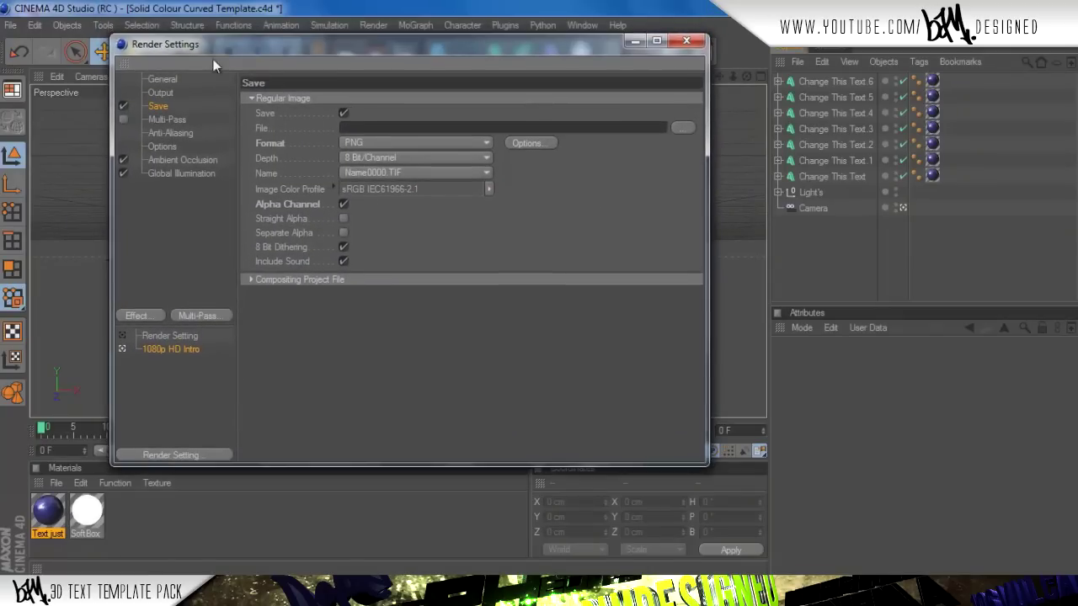
left_click(685, 127)
left_click_drag(526, 64, 529, 110)
left_click(587, 110)
left_click(686, 40)
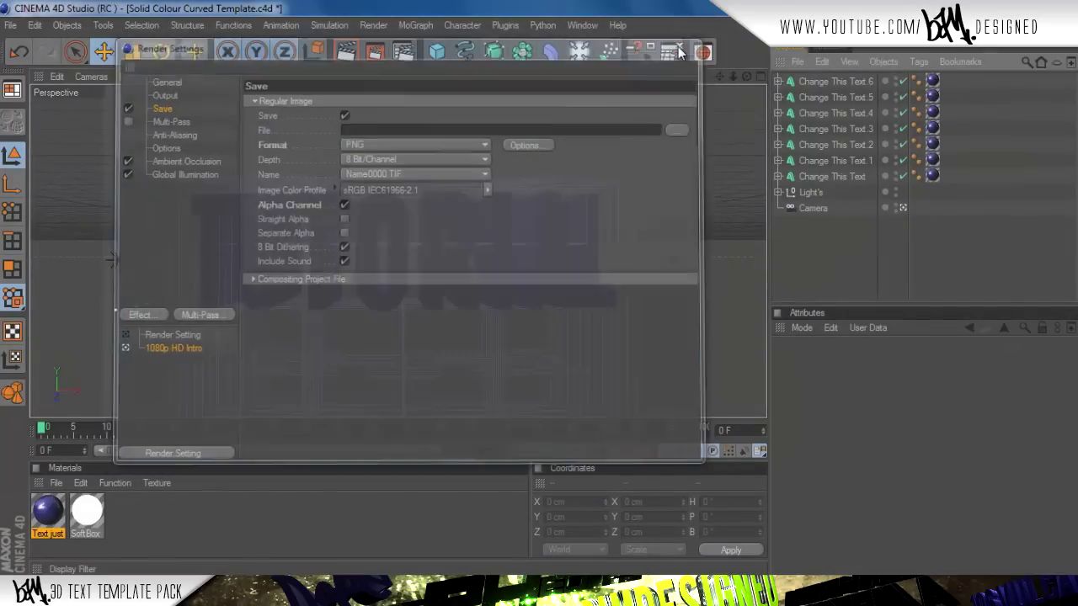
left_click(375, 52)
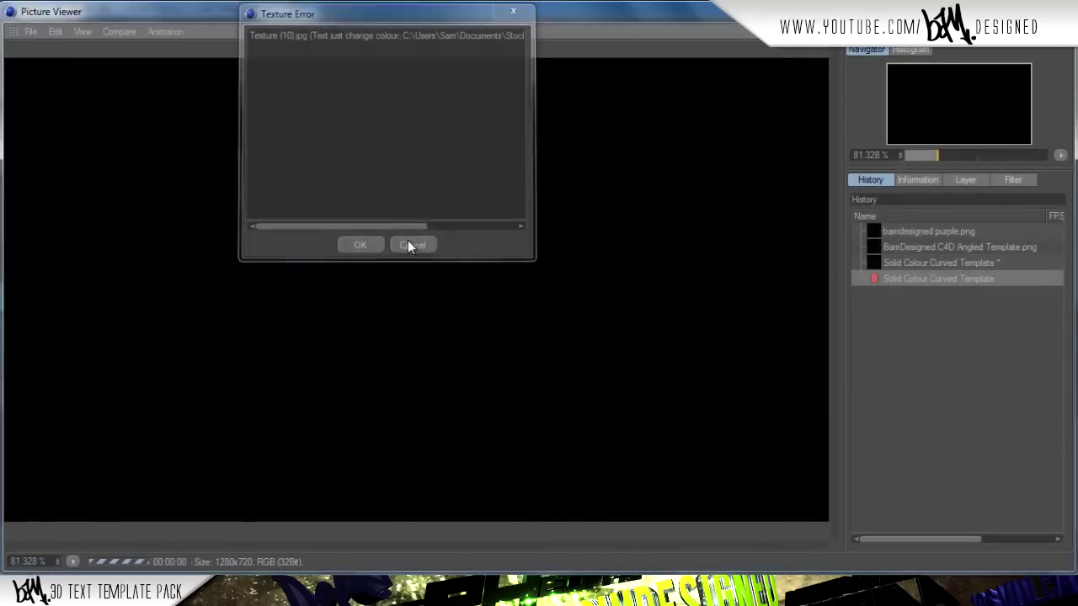
left_click(411, 244)
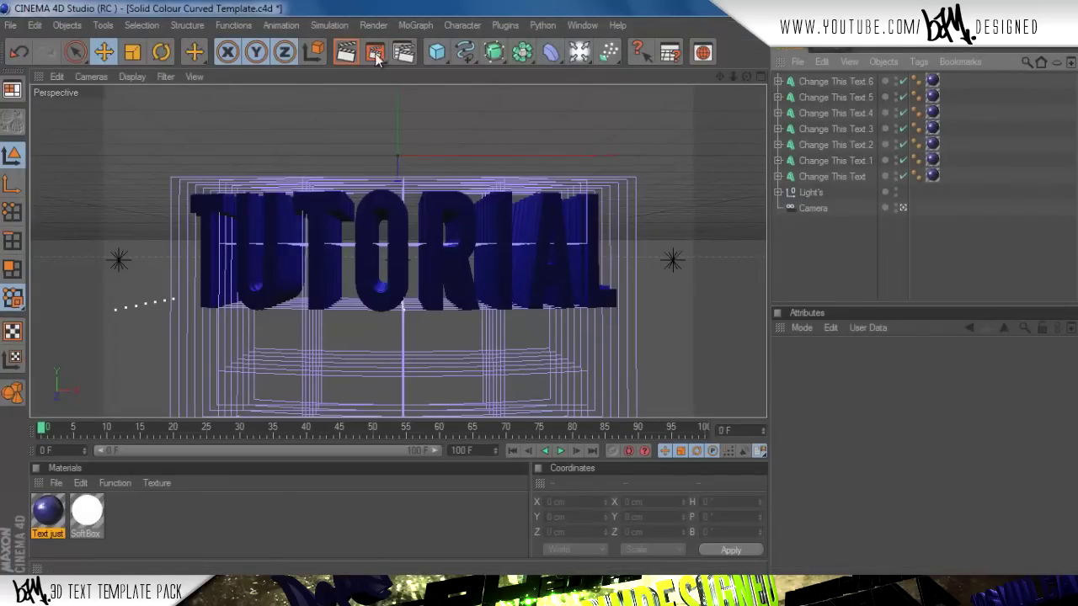
Close the Solid Colour Curved Template without saving its changes.
left_click(10, 26)
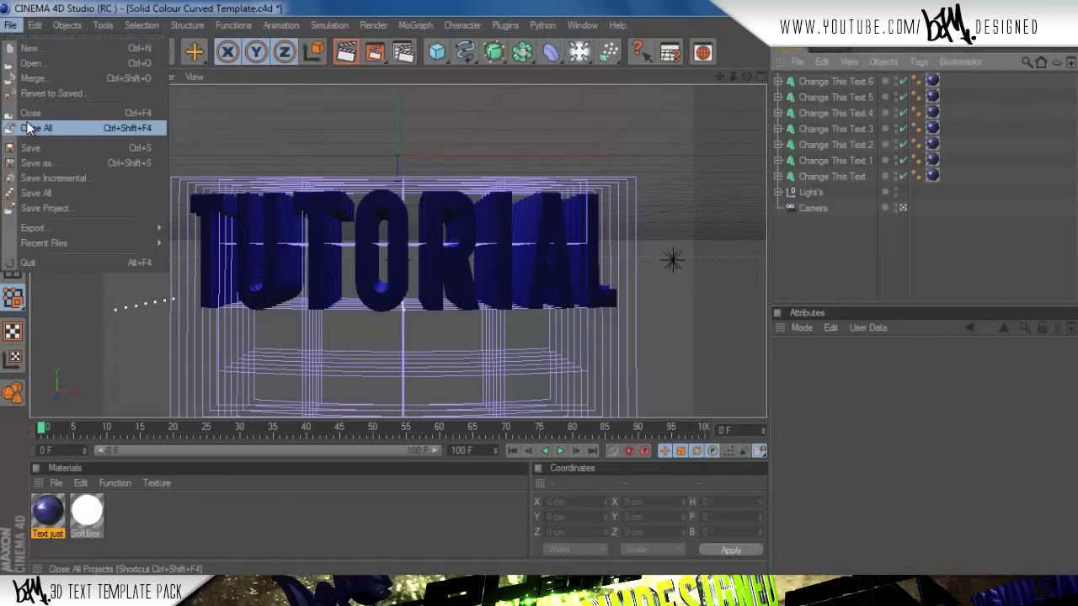
left_click(35, 128)
left_click(632, 354)
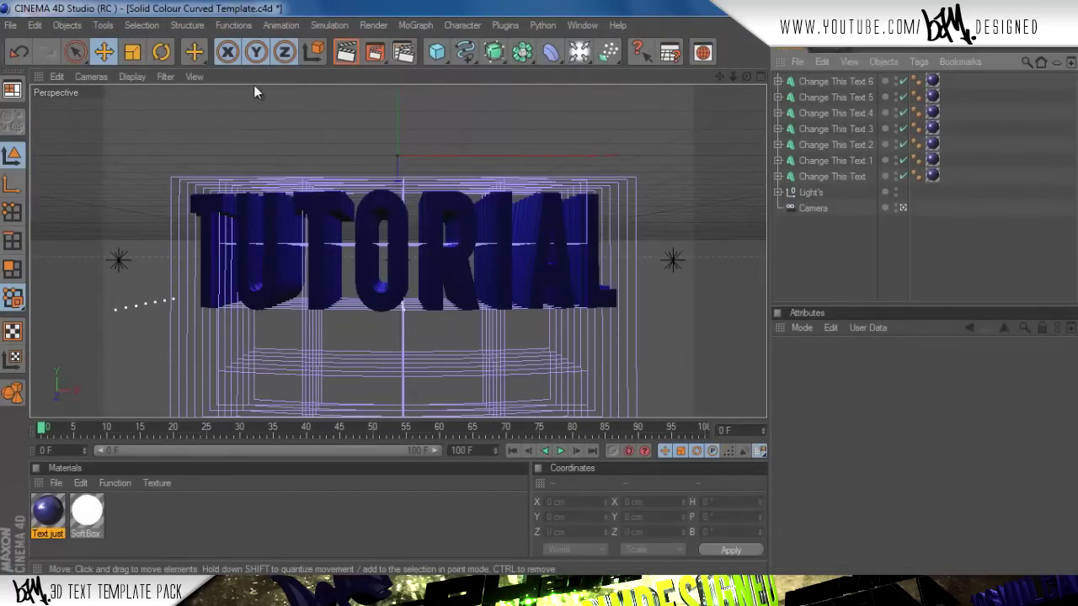
left_click(10, 25)
left_click(36, 115)
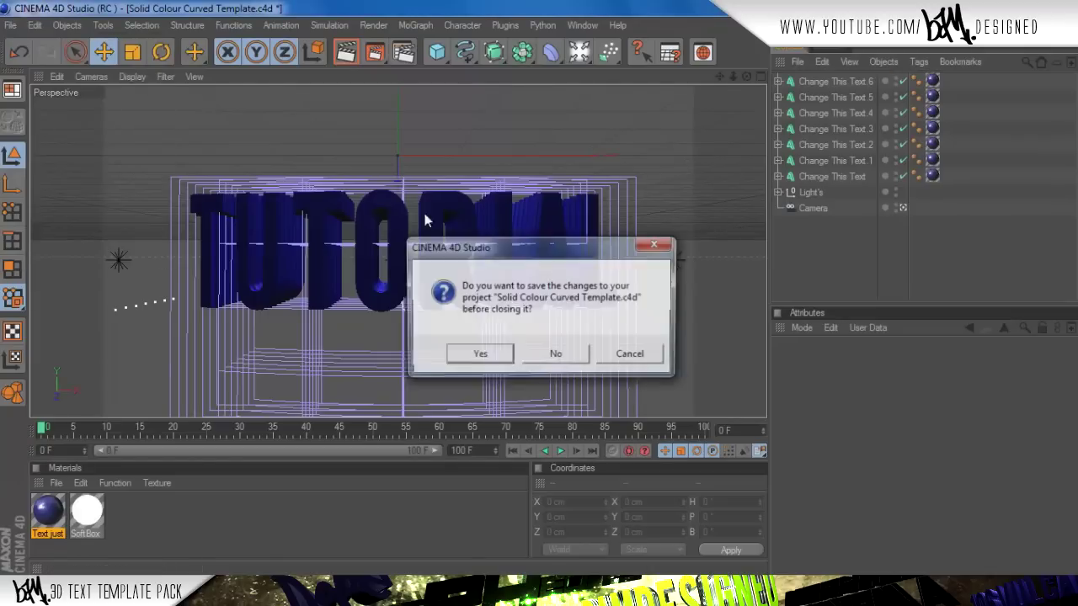
left_click(535, 354)
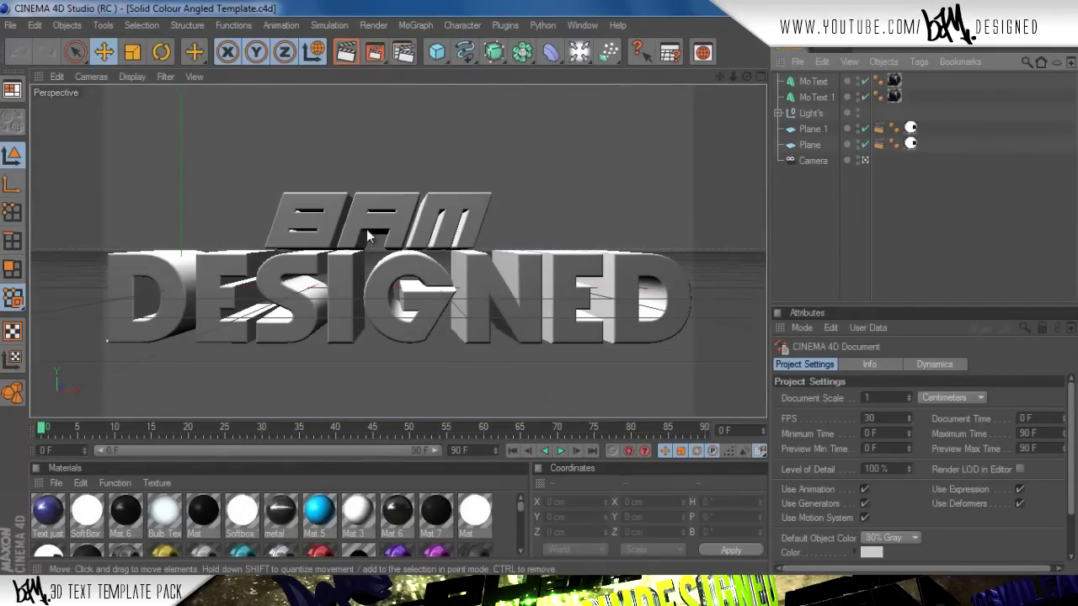
Inspect the BAM and DESIGNED text objects, view through the scene camera, and open Render Settings.
left_click(812, 82)
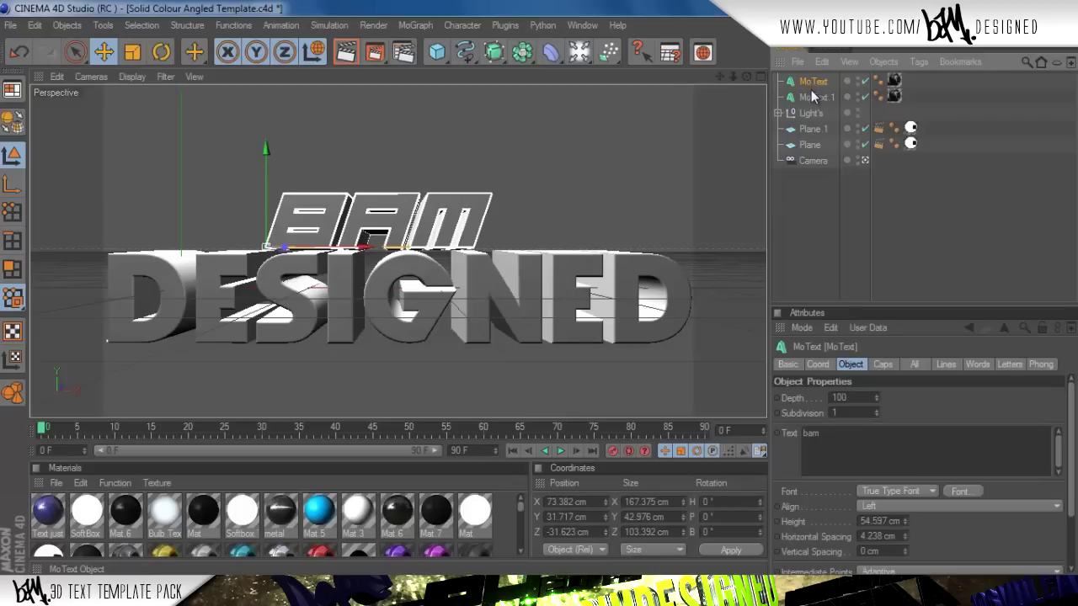
left_click(810, 97)
left_click(867, 159)
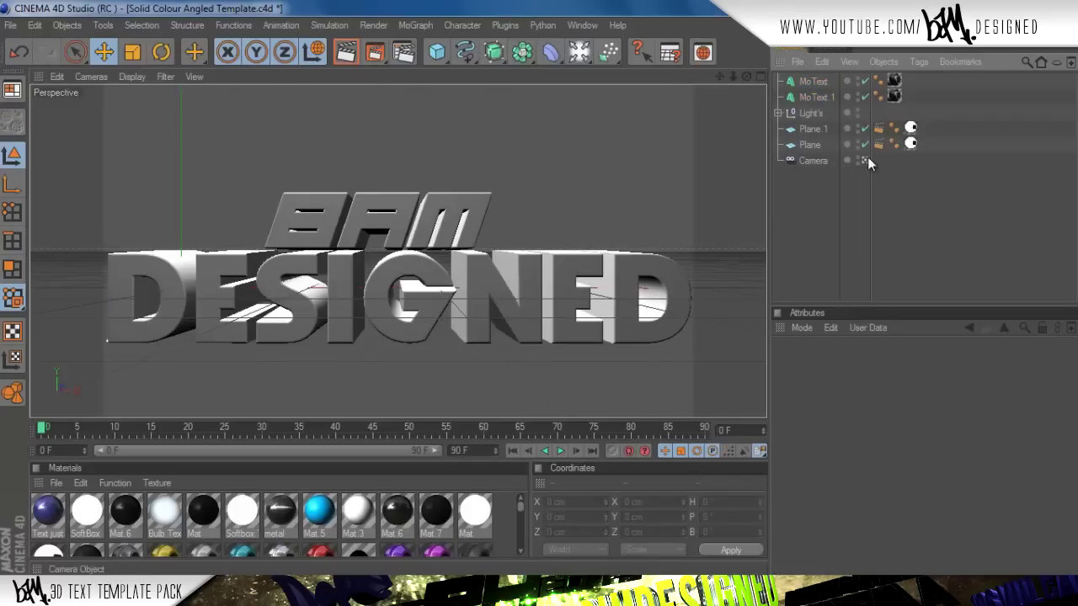
left_click(865, 159)
left_click(405, 53)
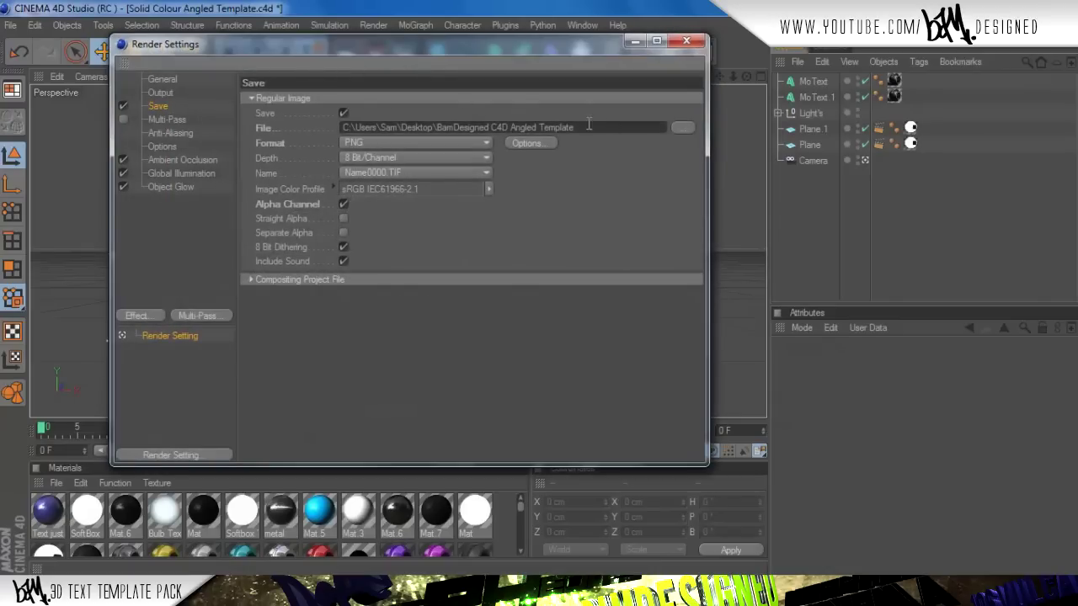
Cancel the output-file browser, close Render Settings, and close Solid Colour Angled Template.c4d.
left_click(678, 126)
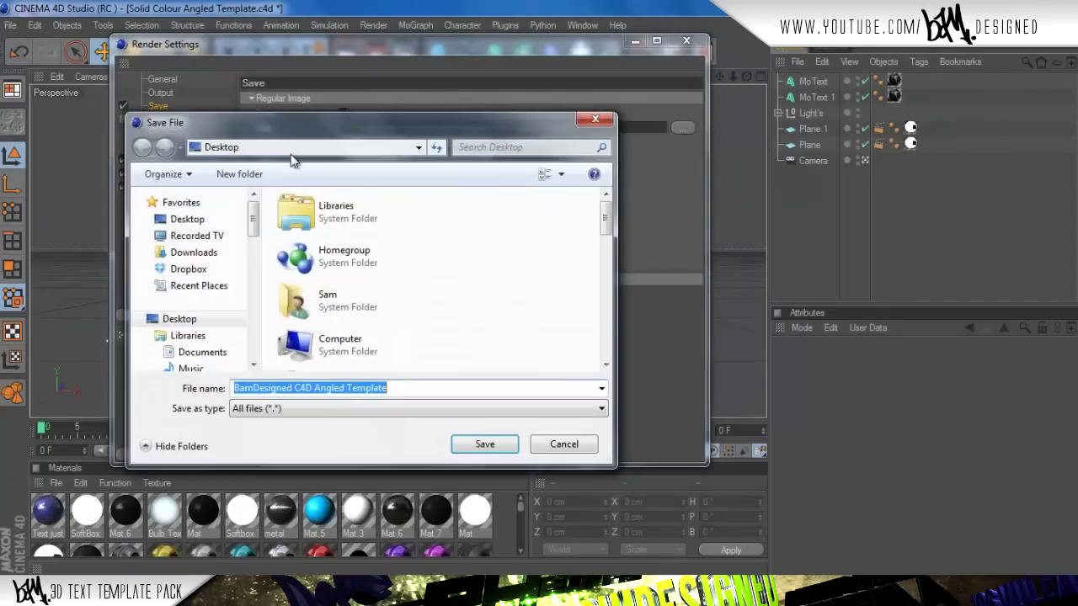
left_click(599, 119)
left_click(686, 40)
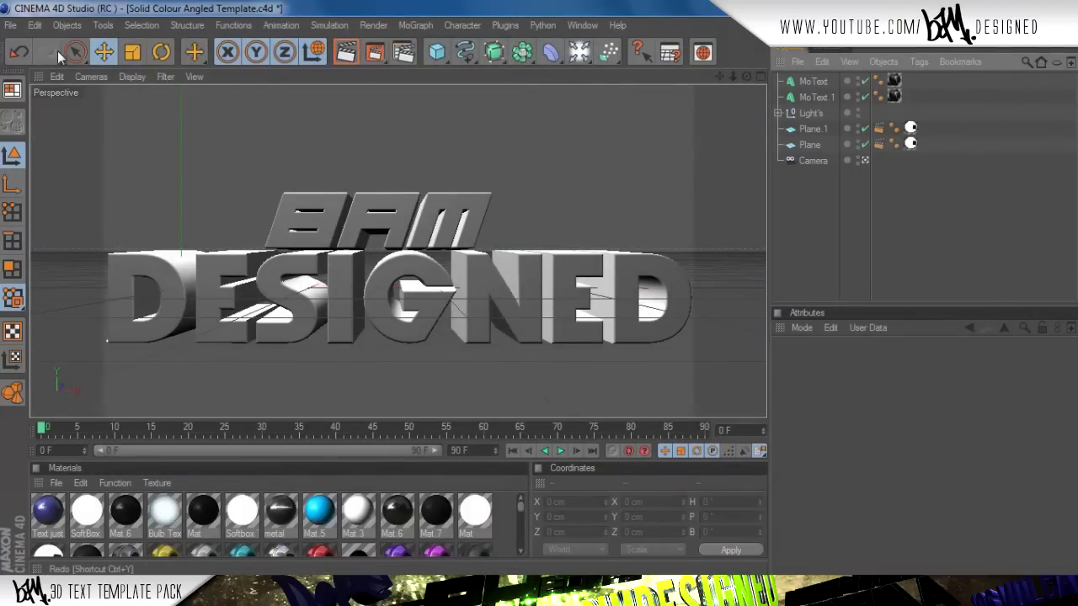
left_click(11, 24)
left_click(34, 109)
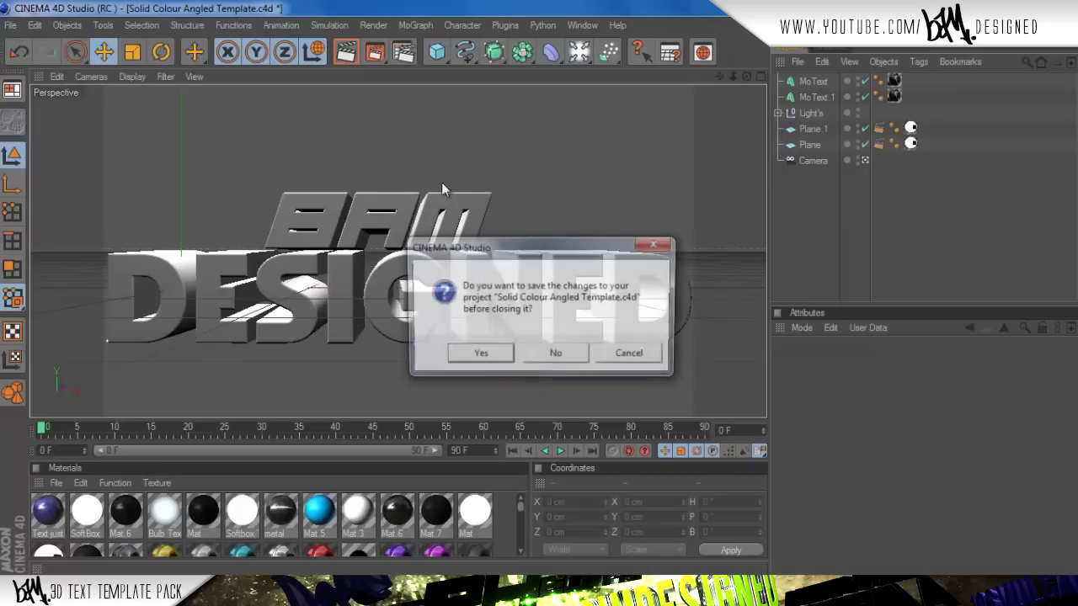
Discard Solid Colour Angled changes, inspect the MoText, then close Shine Angled Template unsaved.
left_click(555, 353)
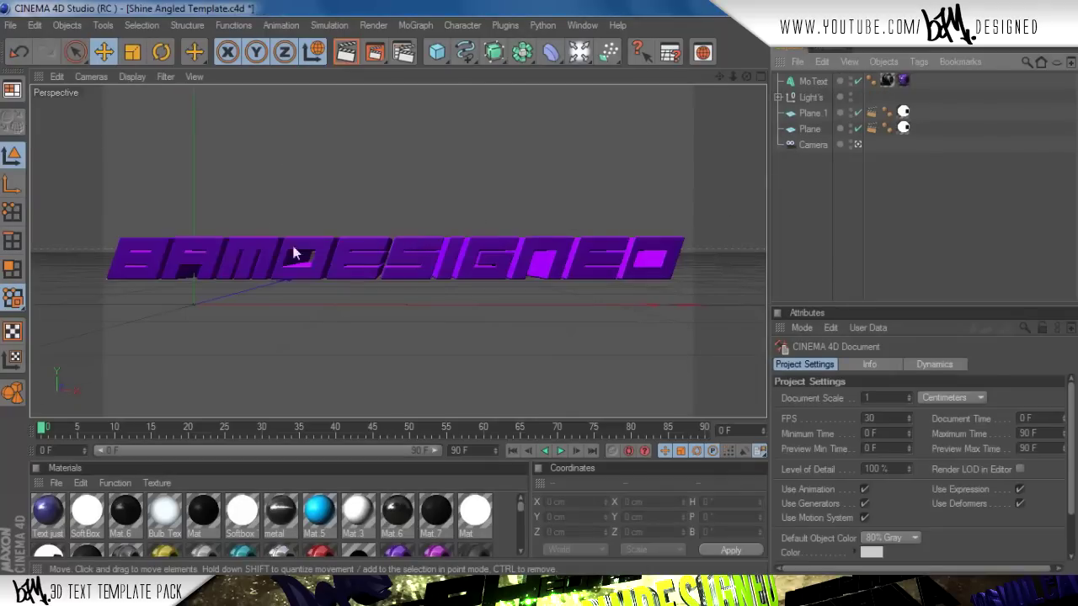
left_click(814, 82)
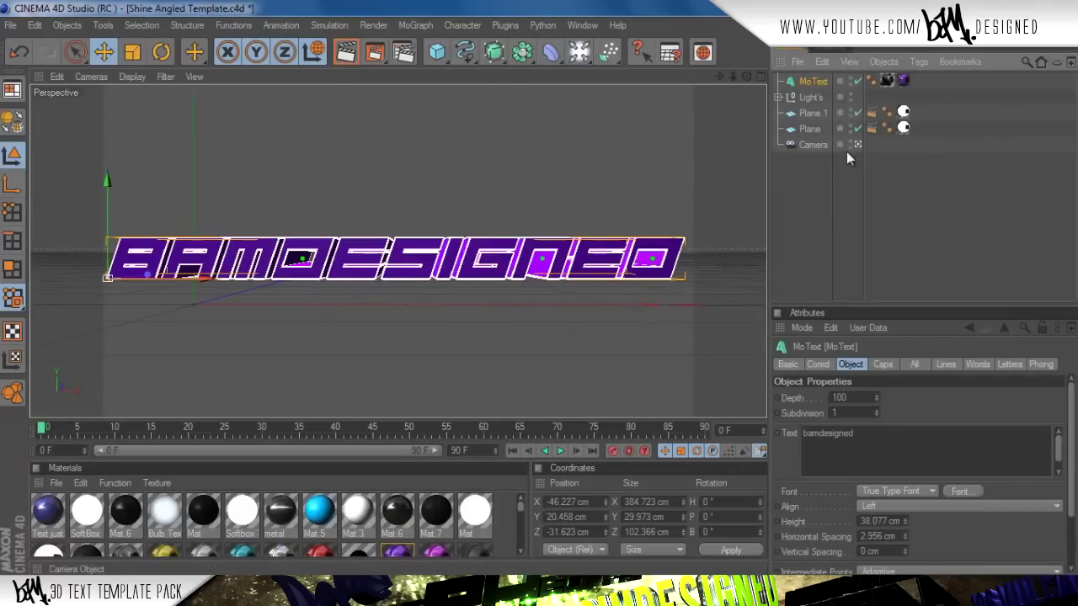
left_click(808, 198)
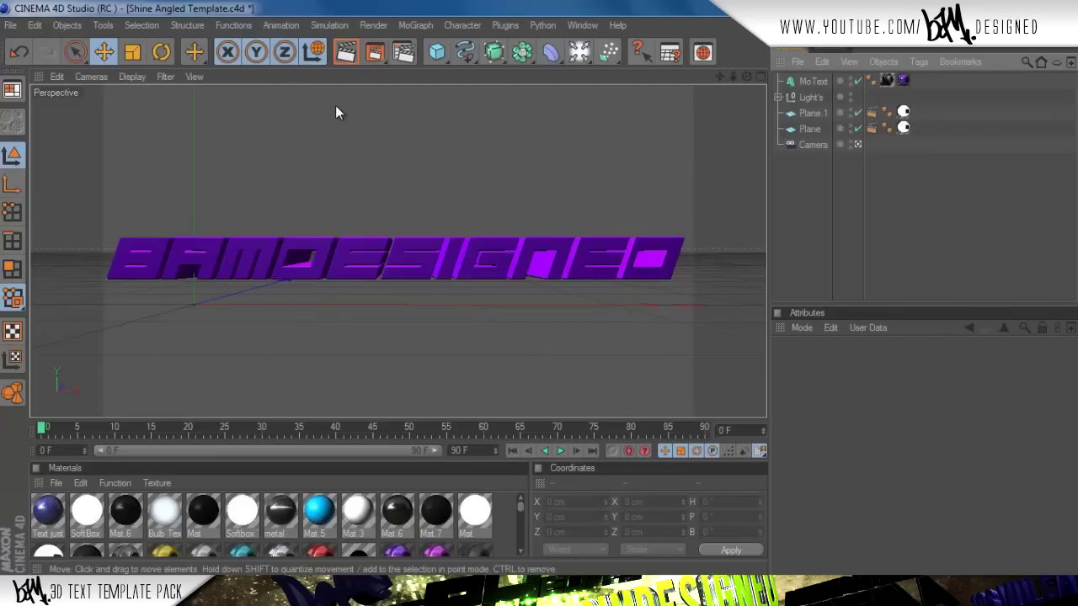
left_click(8, 27)
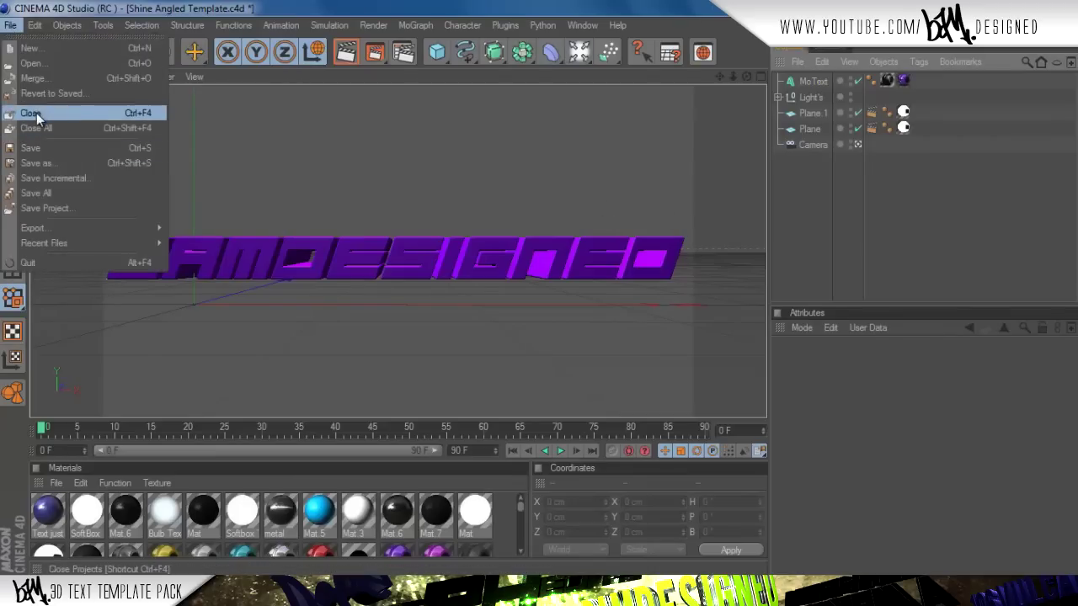
left_click(36, 113)
left_click(536, 355)
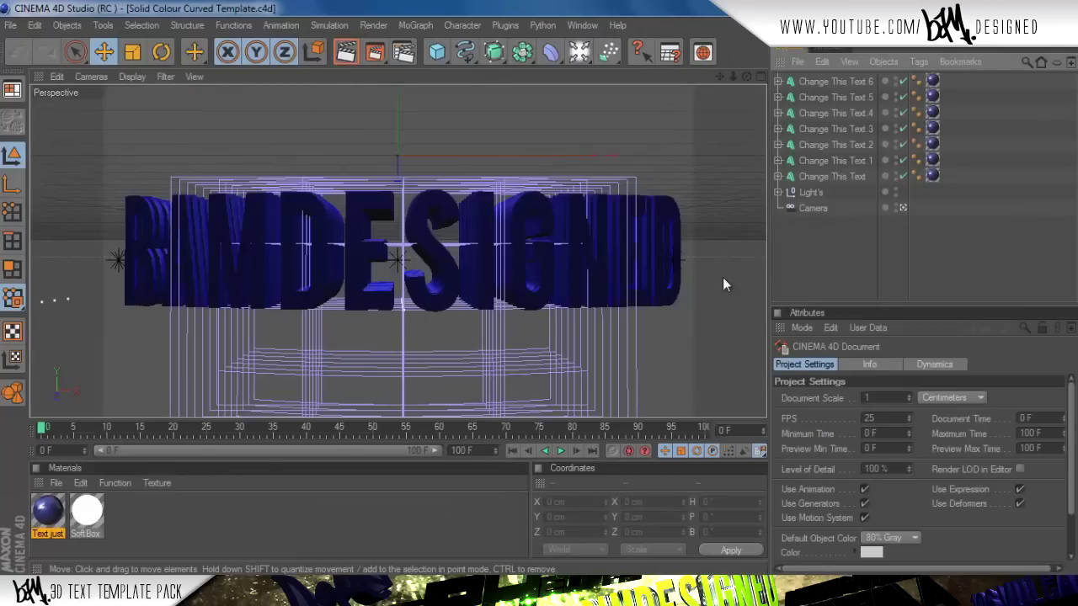
Close the Solid Colour Curved and Solid Colour Angled templates.
left_click(10, 26)
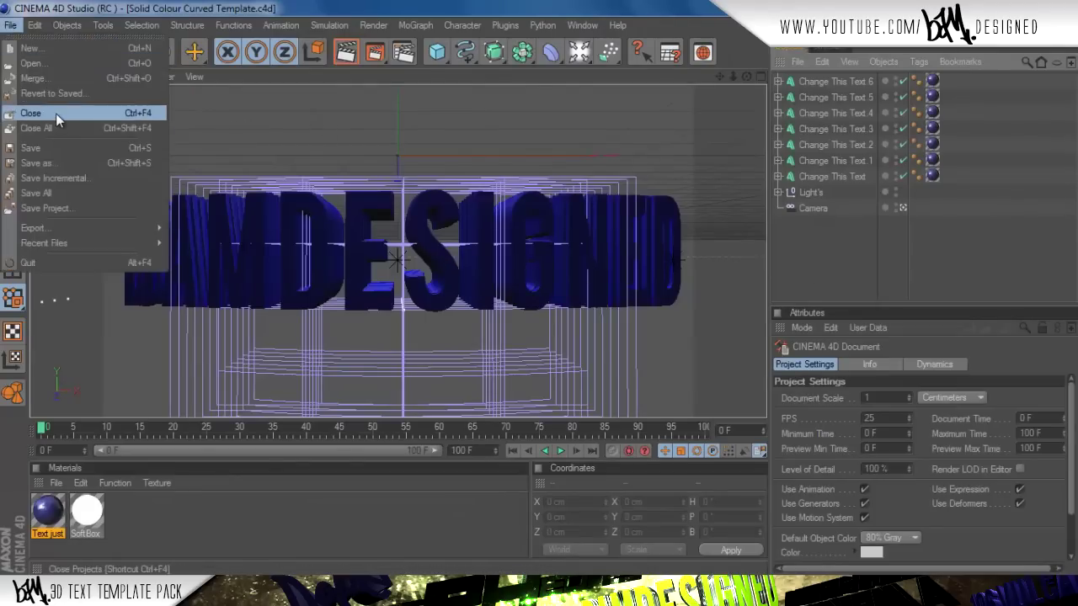
left_click(56, 112)
left_click(12, 26)
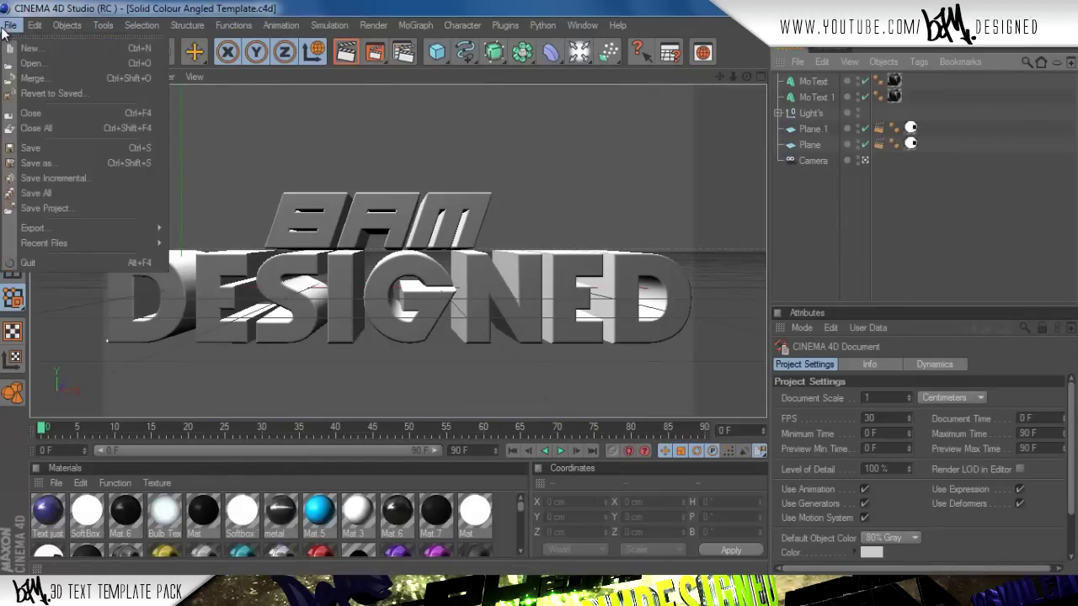
left_click(47, 113)
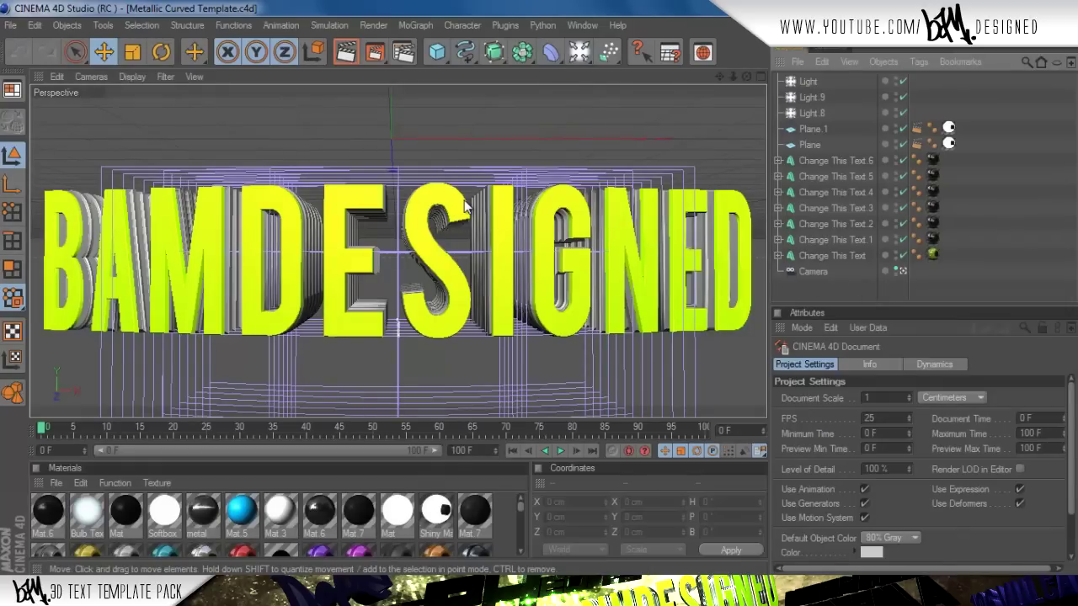
Select the Change This Text MoText to show its attributes.
left_click(827, 256)
left_click(824, 282)
left_click(831, 256)
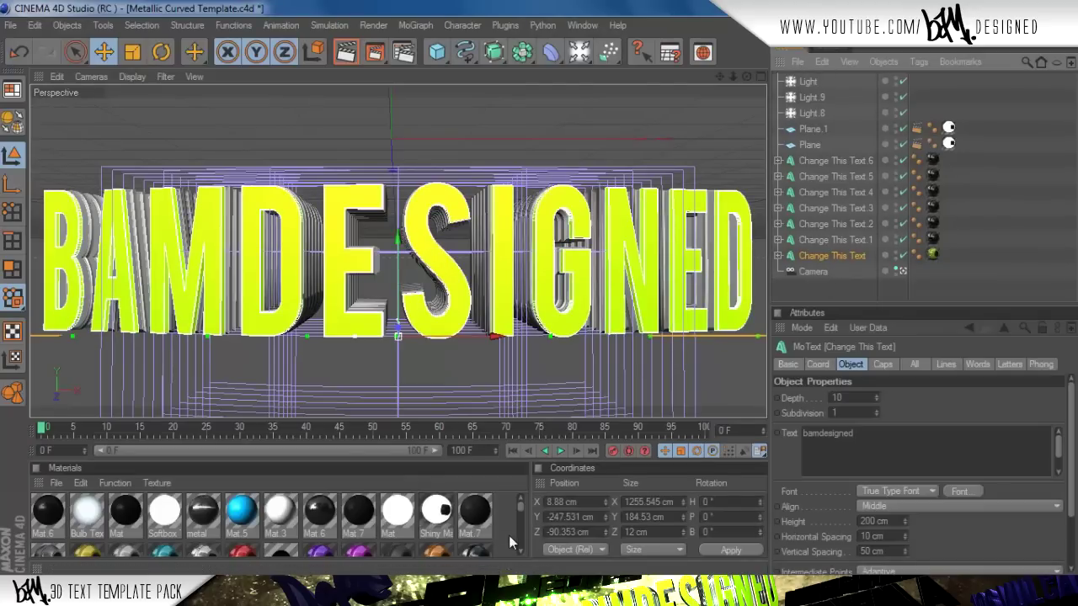
scroll(520, 551, "down", 5)
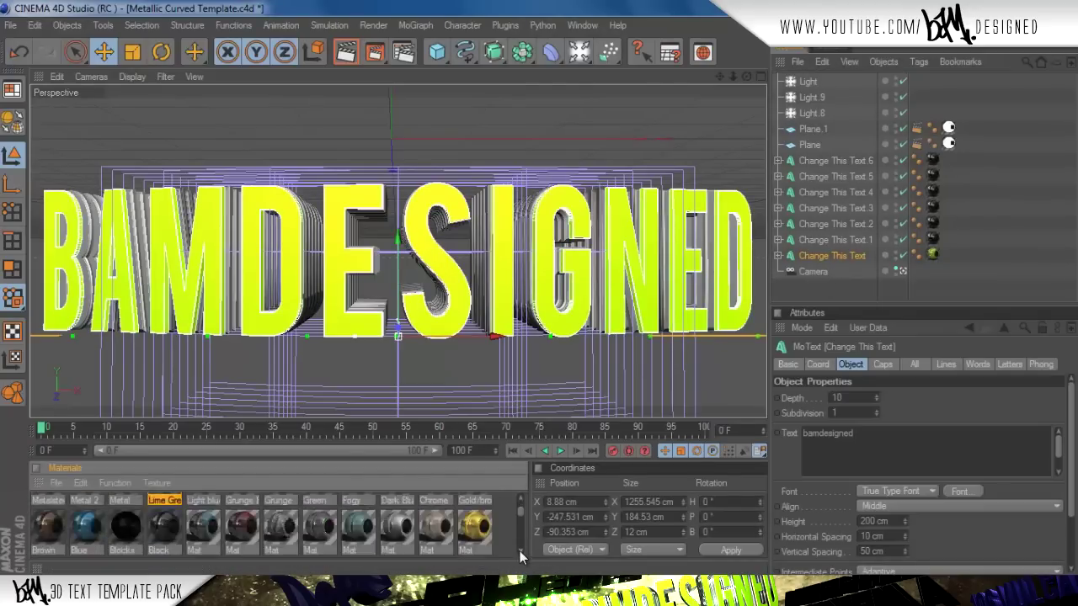
Inspect the Change This Text texture tag's Basic properties to see its material.
scroll(520, 550, "down", 4)
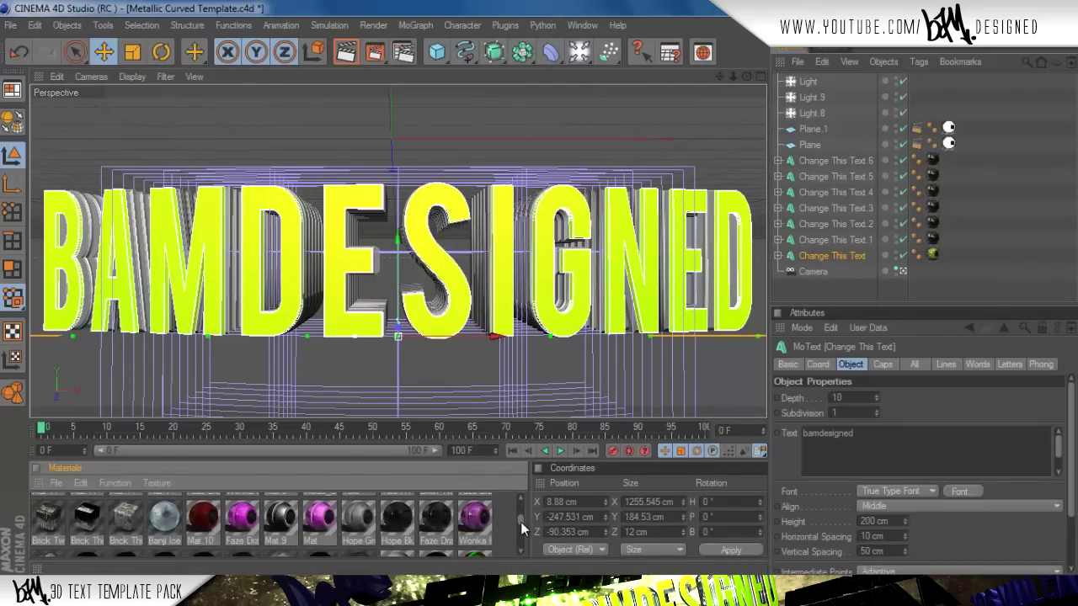
left_click_drag(520, 523, 519, 526)
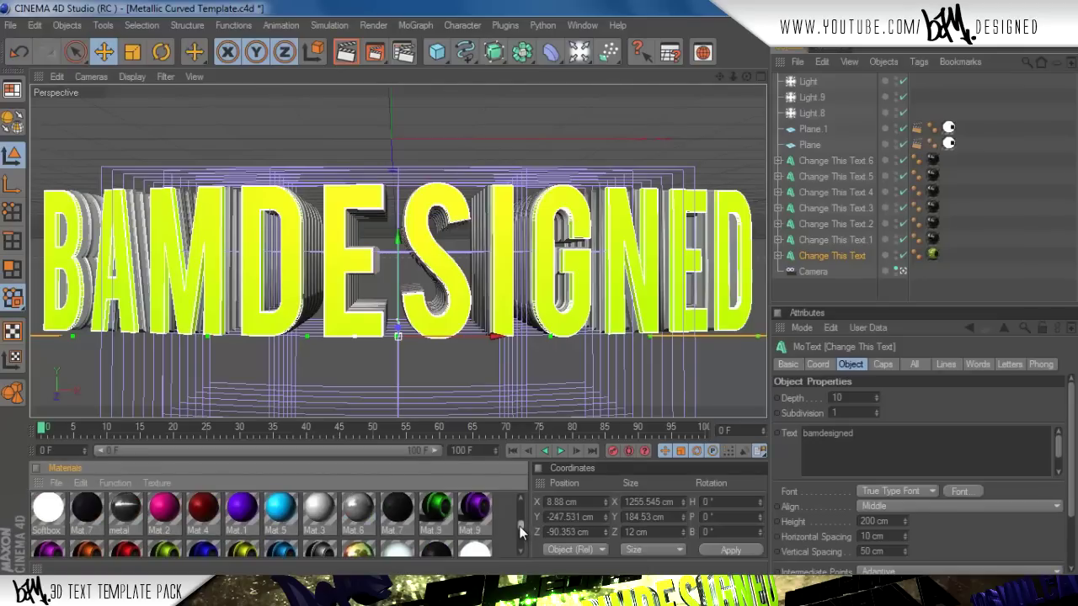
left_click(932, 254)
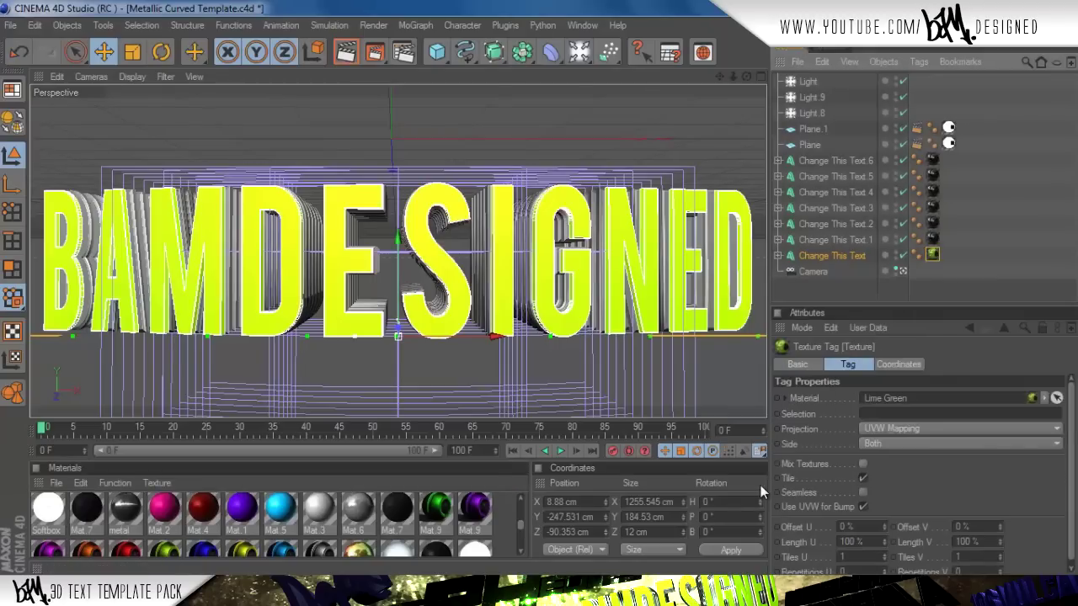
left_click(798, 365)
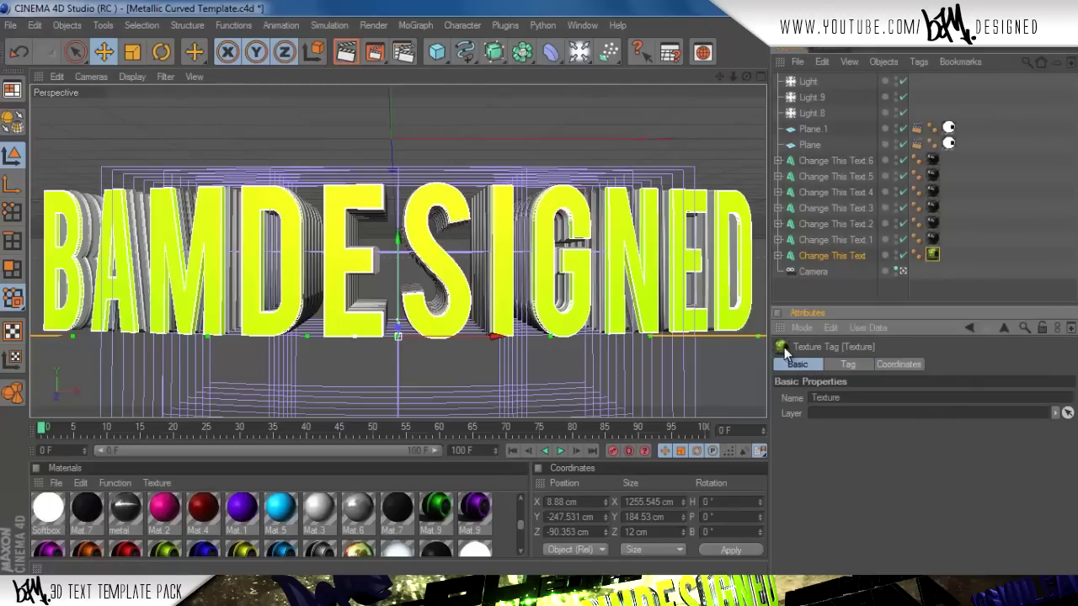
Scroll the Material Manager to locate the Lime Green material.
left_click(522, 524)
scroll(521, 525, "down", 1)
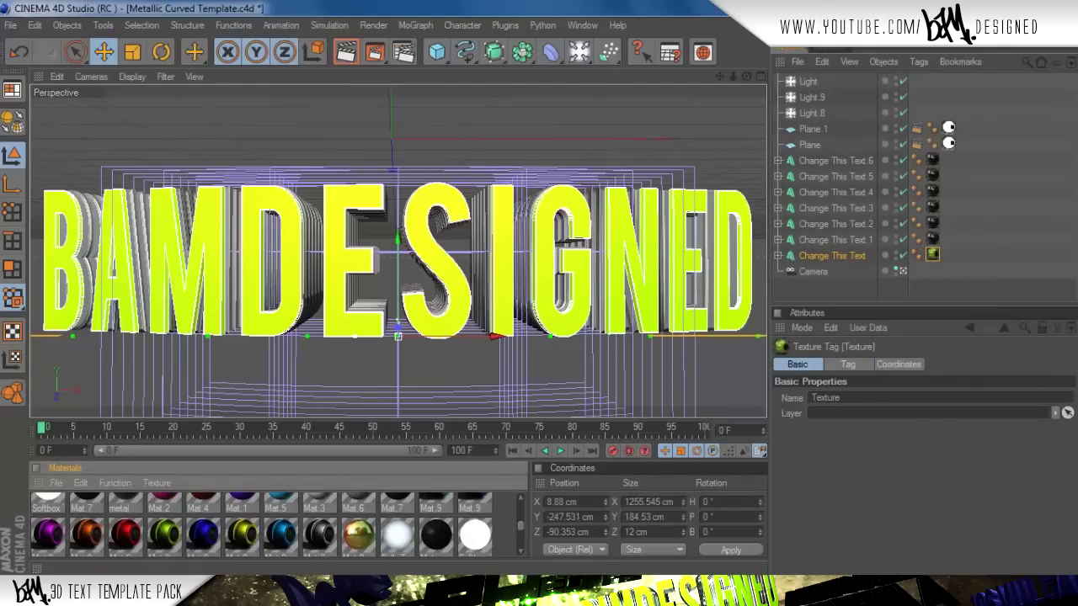
scroll(519, 552, "down", 2)
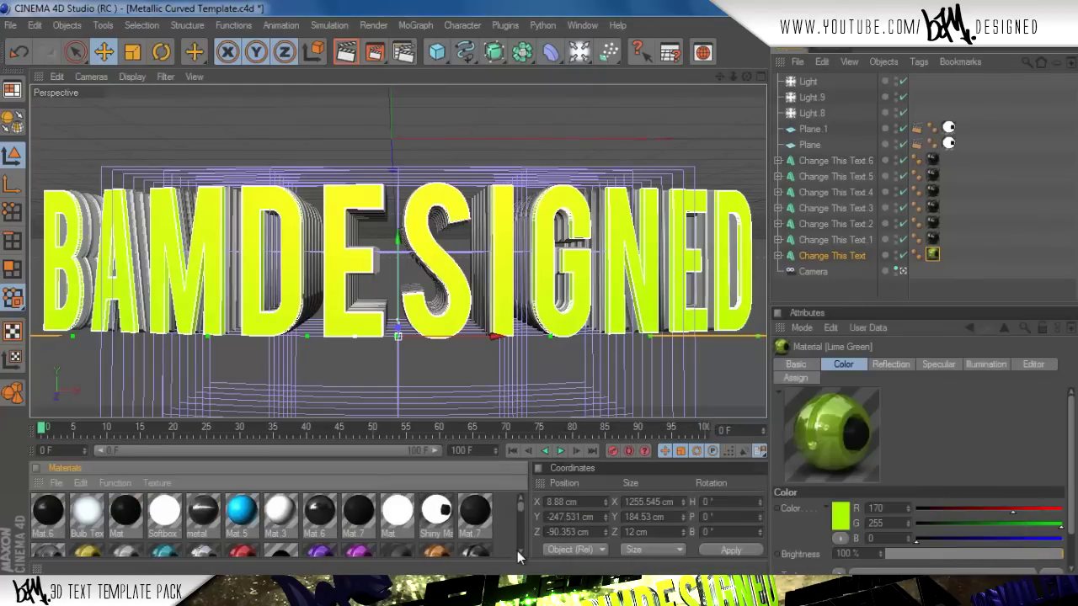
scroll(519, 551, "down", 4)
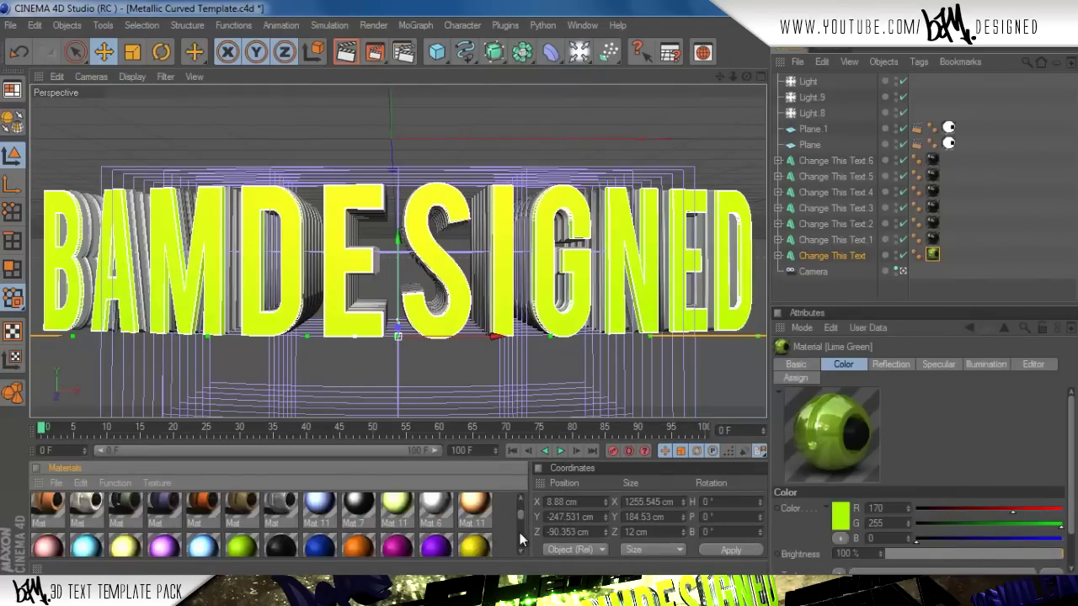
scroll(520, 513, "up", 1)
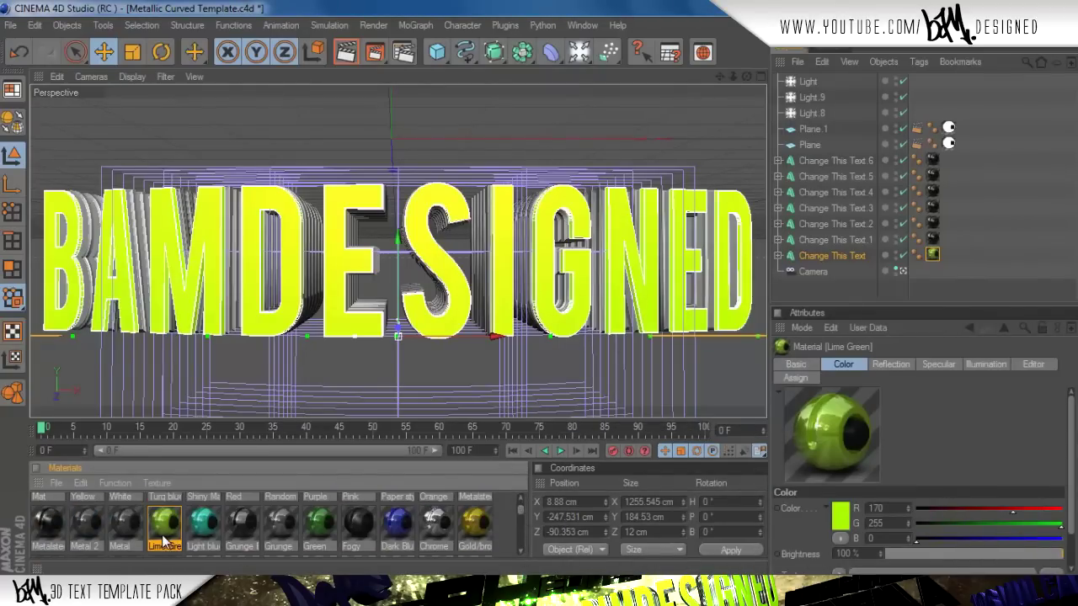
Change the Lime Green material colour to pure red (R255 G0 B0).
double_click(164, 530)
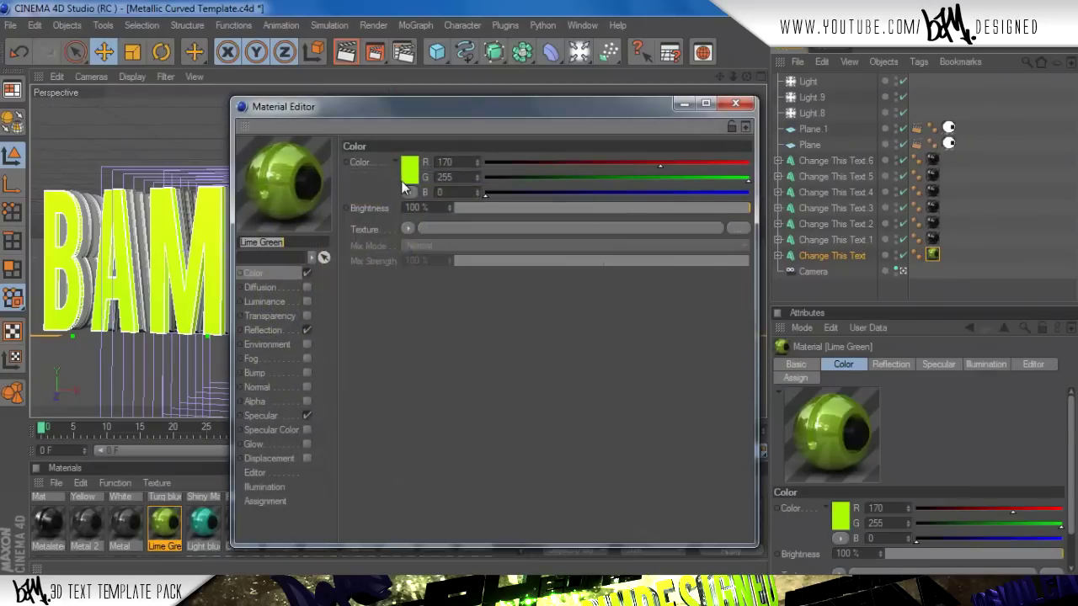
left_click(405, 178)
left_click_drag(436, 122, 522, 124)
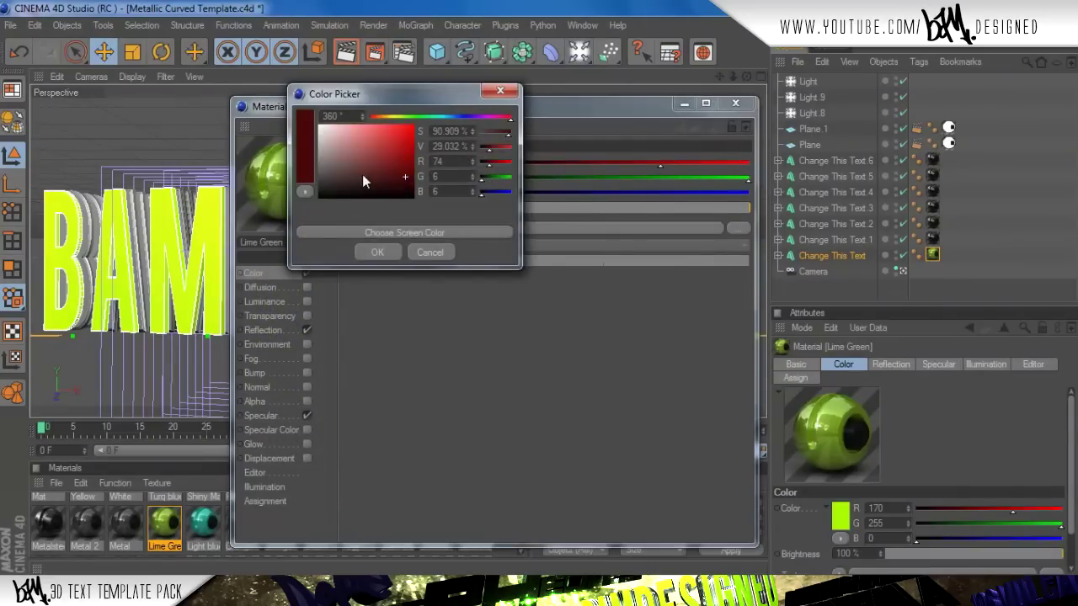
left_click_drag(364, 181, 476, 95)
left_click(379, 252)
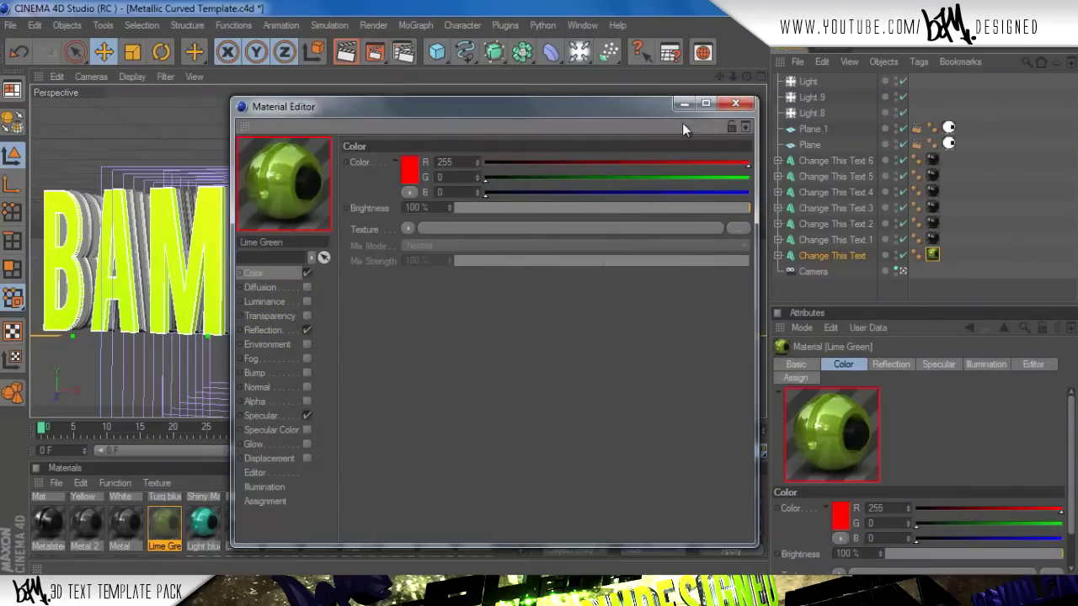
left_click(732, 105)
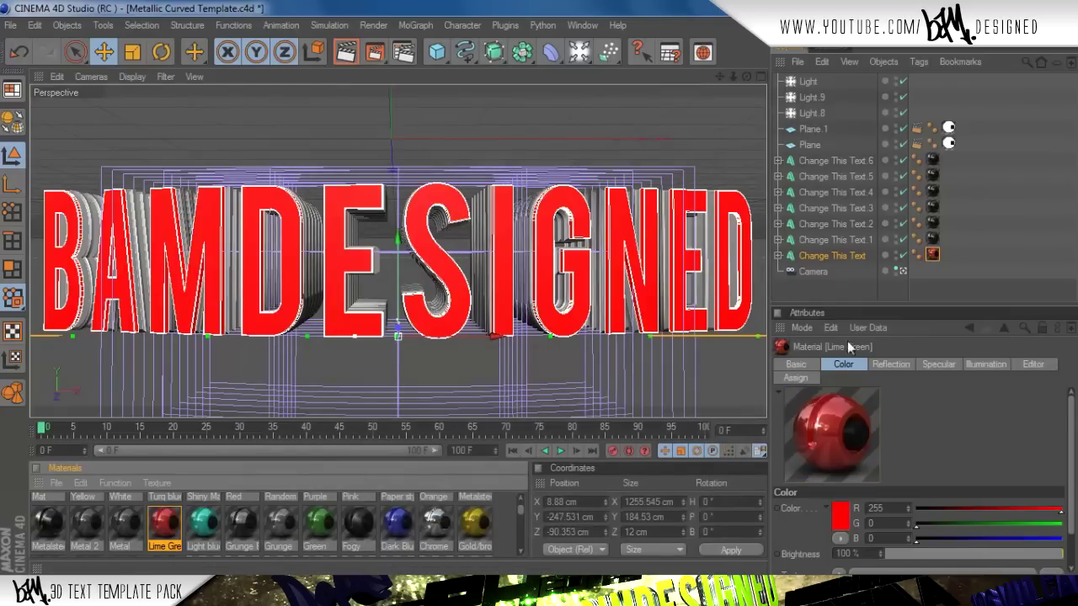
Check Render Settings, then close the Metallic Curved Template without saving.
left_click(819, 290)
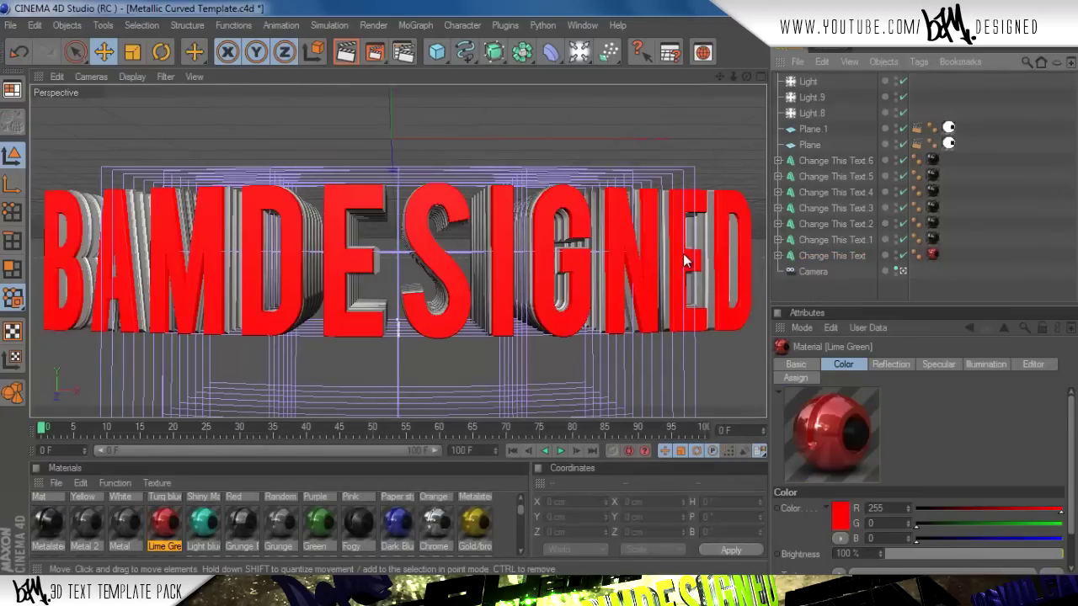
left_click(375, 55)
left_click(686, 40)
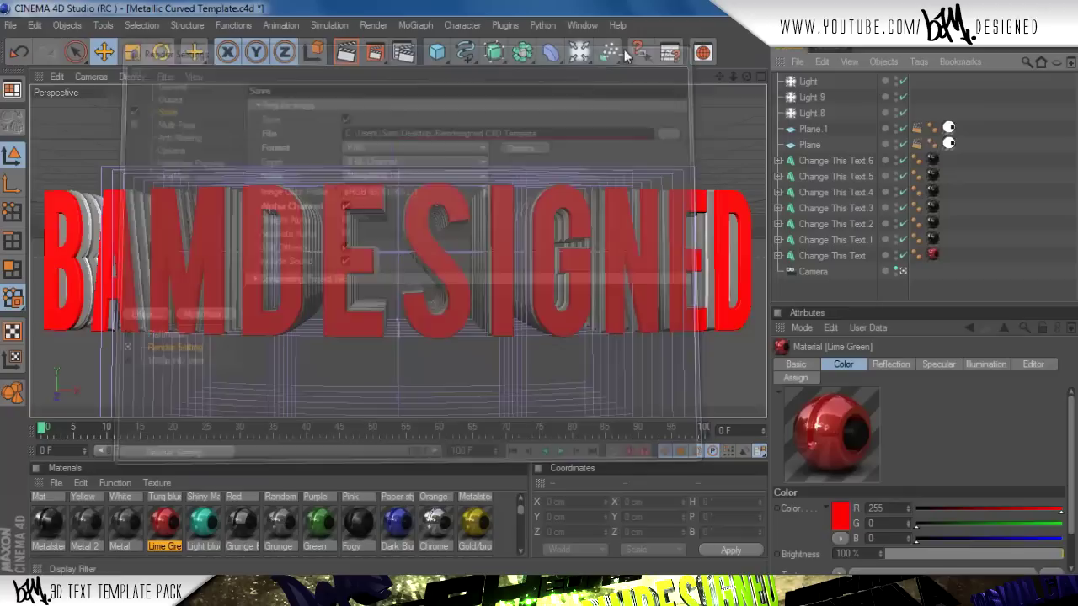
left_click(10, 25)
left_click(35, 116)
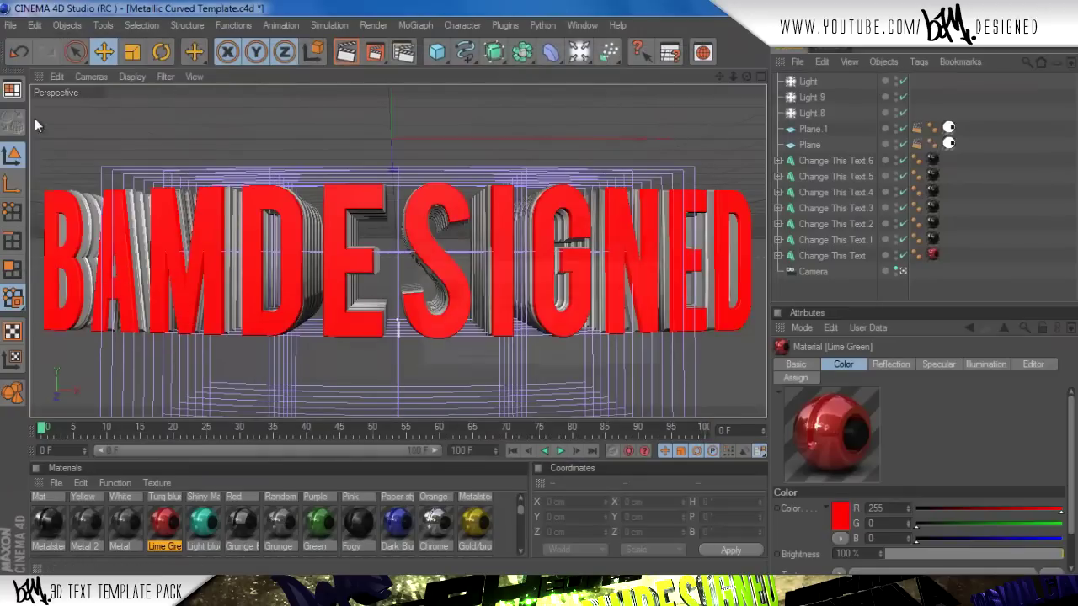
left_click(551, 354)
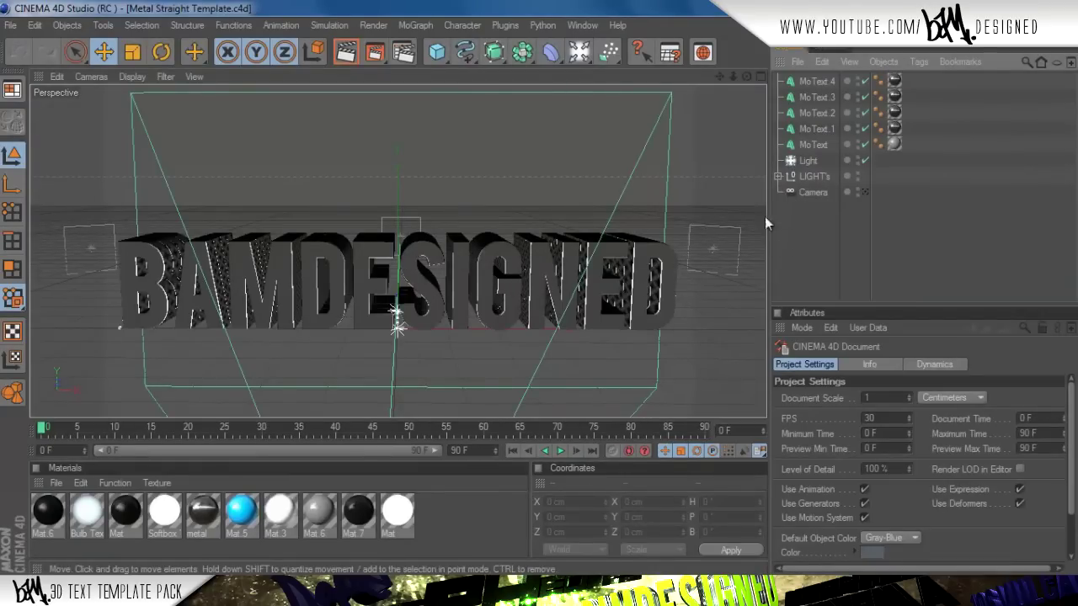
Inspect the MoText objects, close Metal Straight Template unsaved, and select the Carbon Thin Plane.
left_click(813, 144)
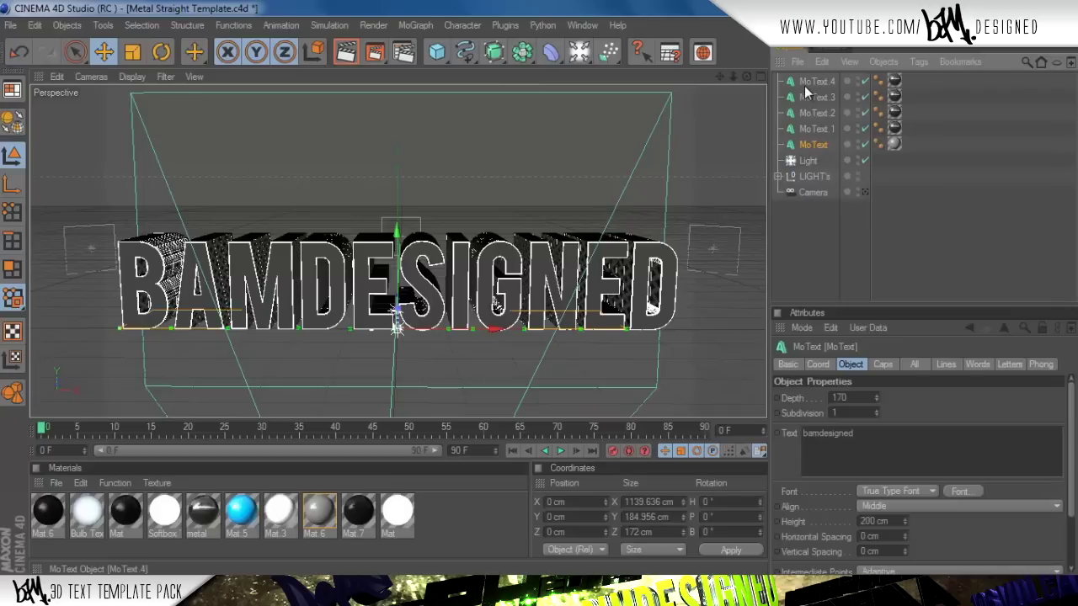
left_click(804, 81, "shift")
left_click(823, 243)
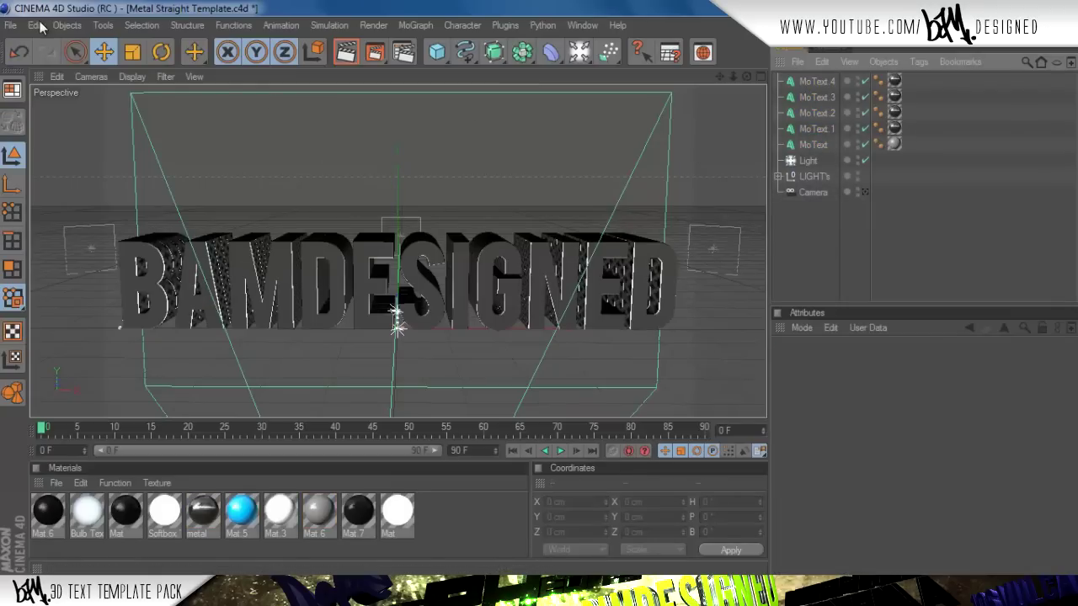
left_click(10, 26)
left_click(37, 110)
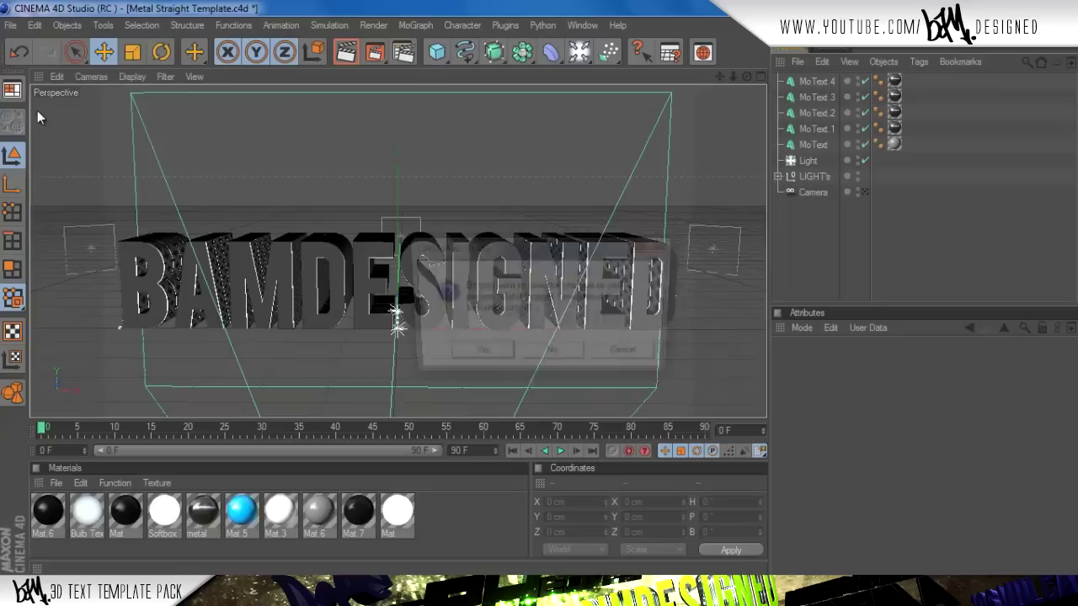
left_click(549, 354)
left_click(807, 289)
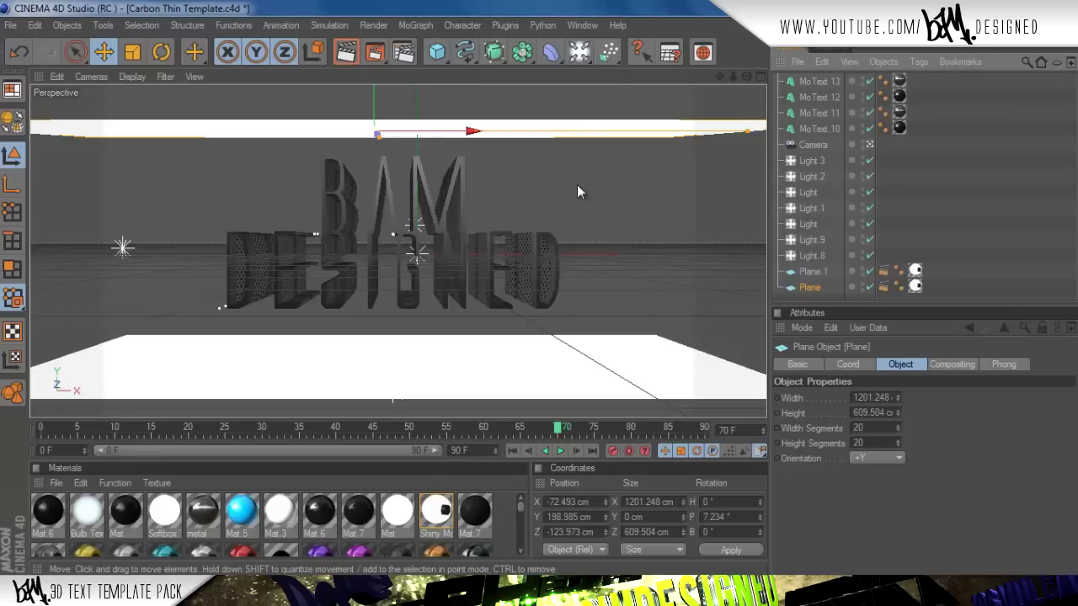
Inspect Light.3, close Carbon Thin Template unsaved, and open the Example Text renders folder.
left_click(813, 160)
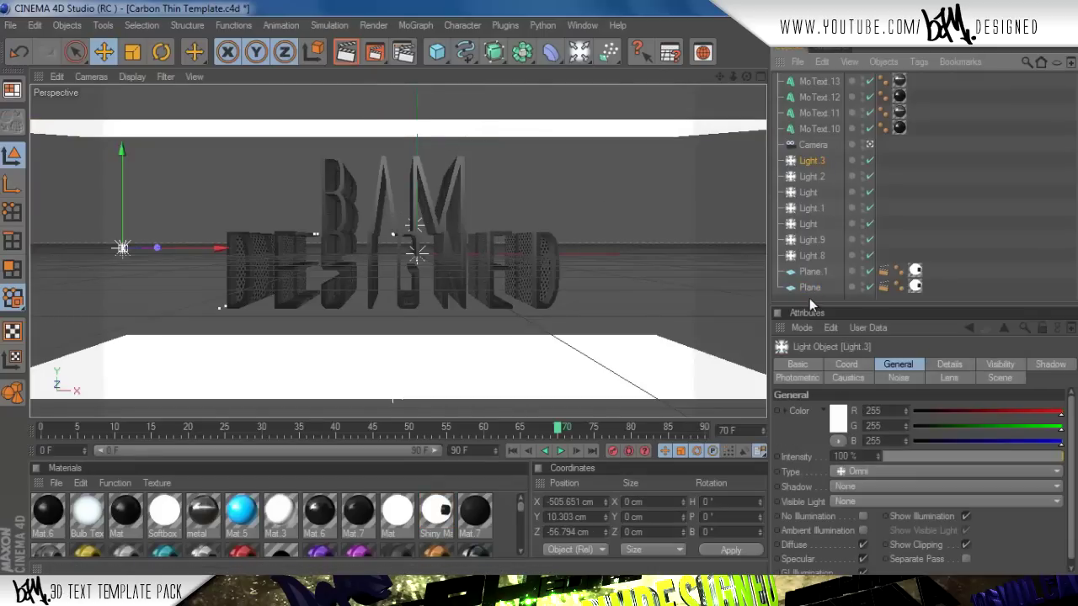
left_click(810, 298)
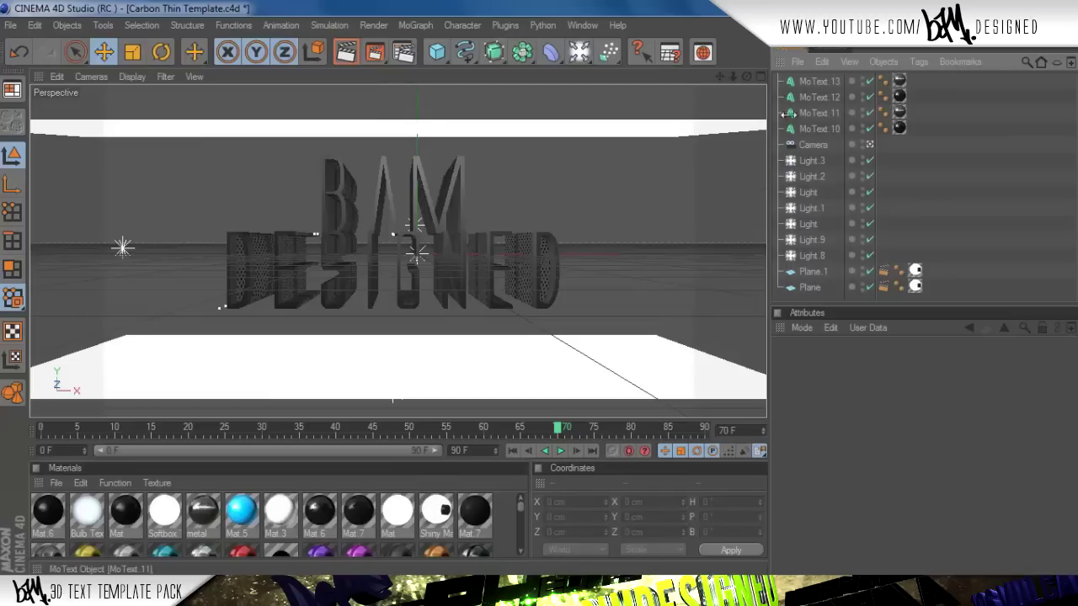
left_click(12, 24)
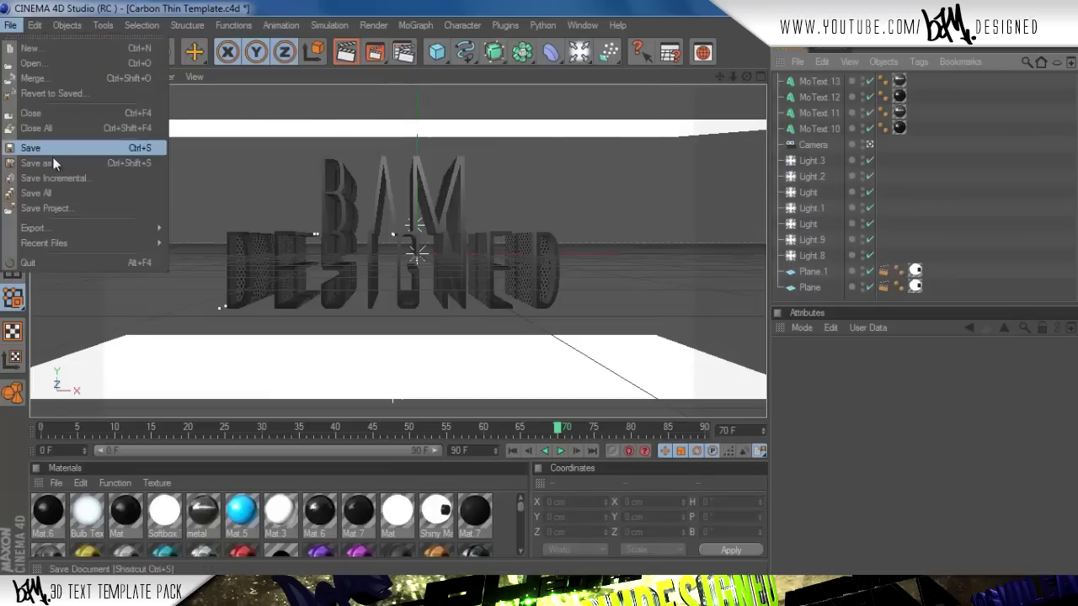
left_click(30, 113)
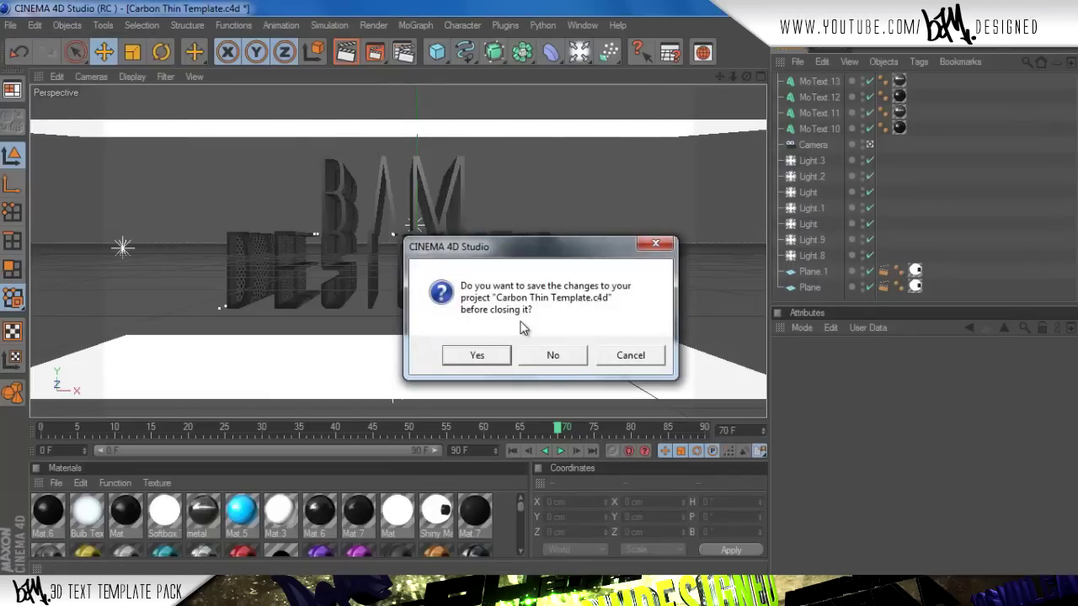
left_click(549, 355)
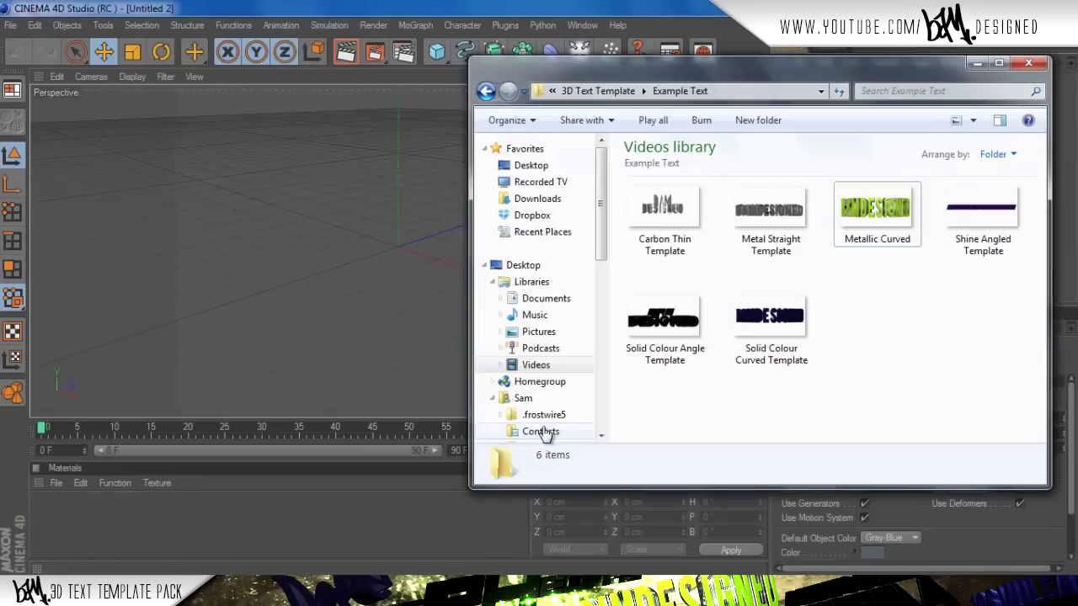
left_click(290, 501)
View the Carbon Thin, Metal Straight, Metallic Curved, Shine Angled and Solid Colour renders, ending on Solid Colour Curved.
double_click(685, 229)
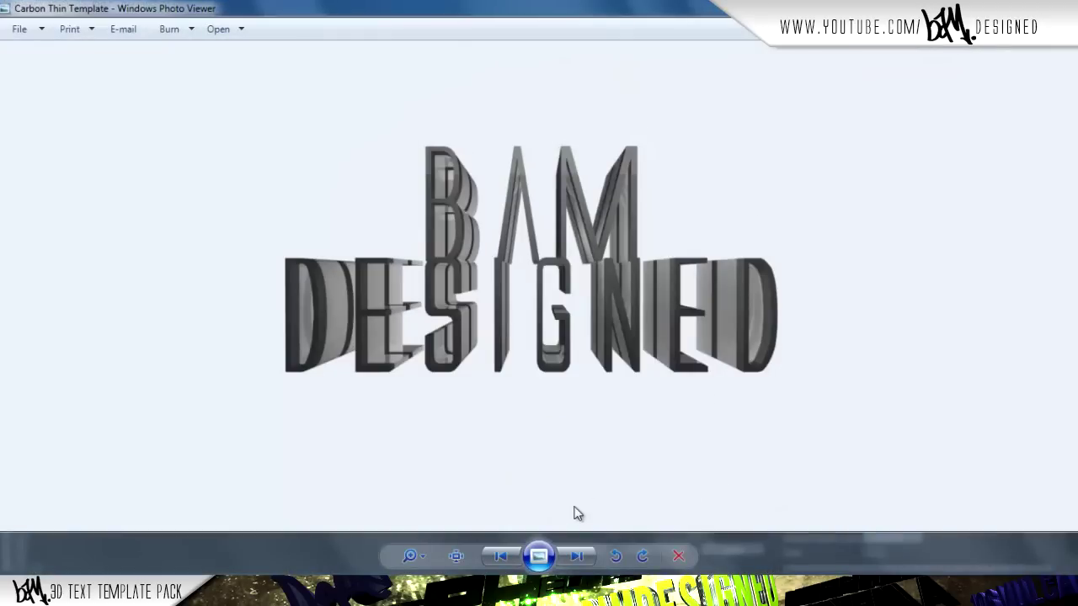
left_click(576, 558)
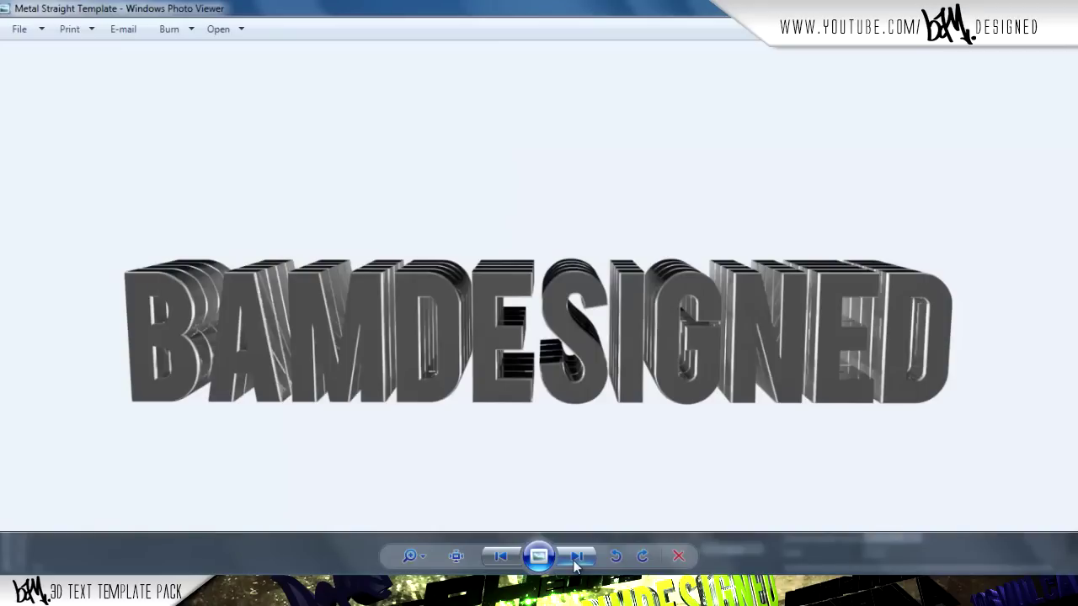
left_click(576, 557)
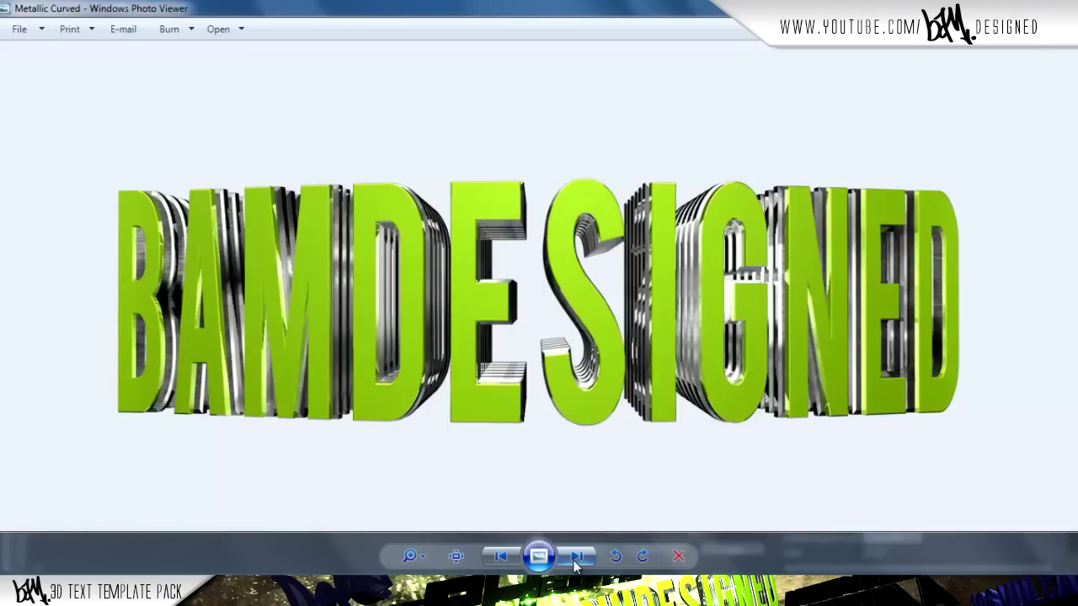
left_click(576, 558)
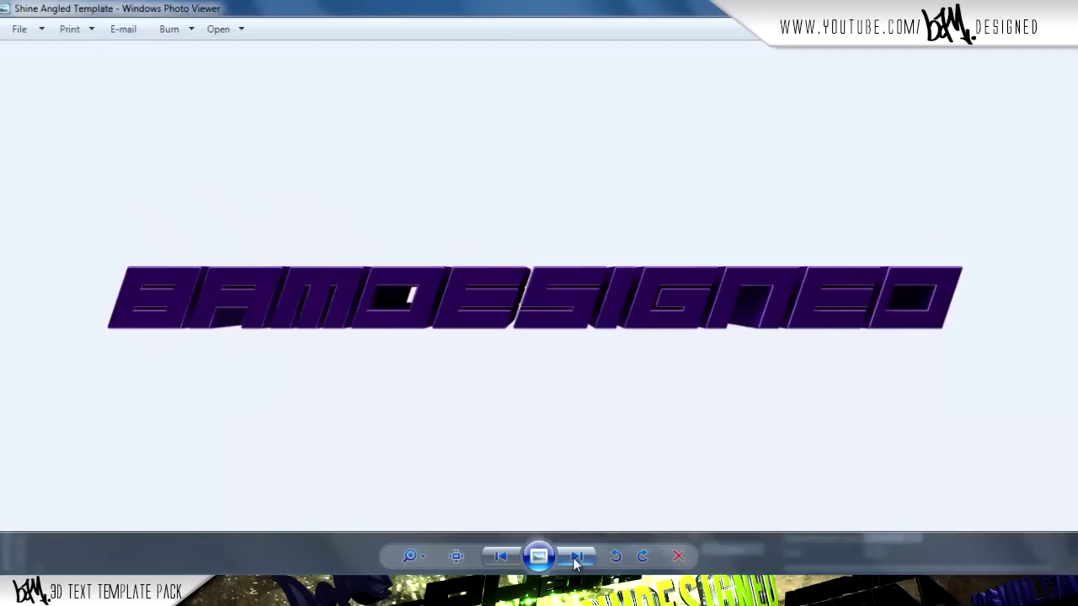
left_click(576, 557)
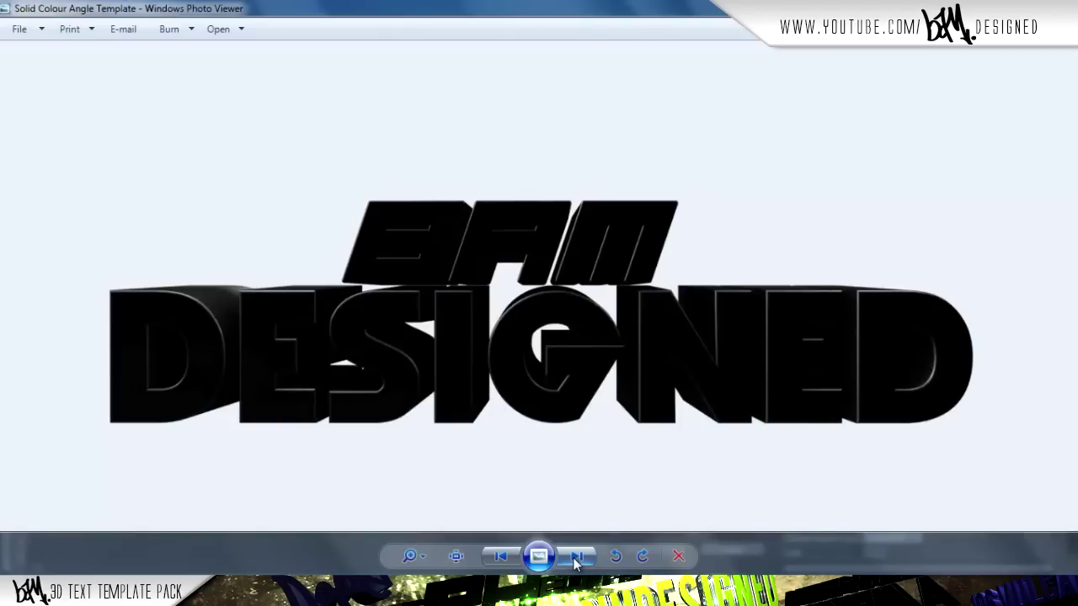
left_click(576, 558)
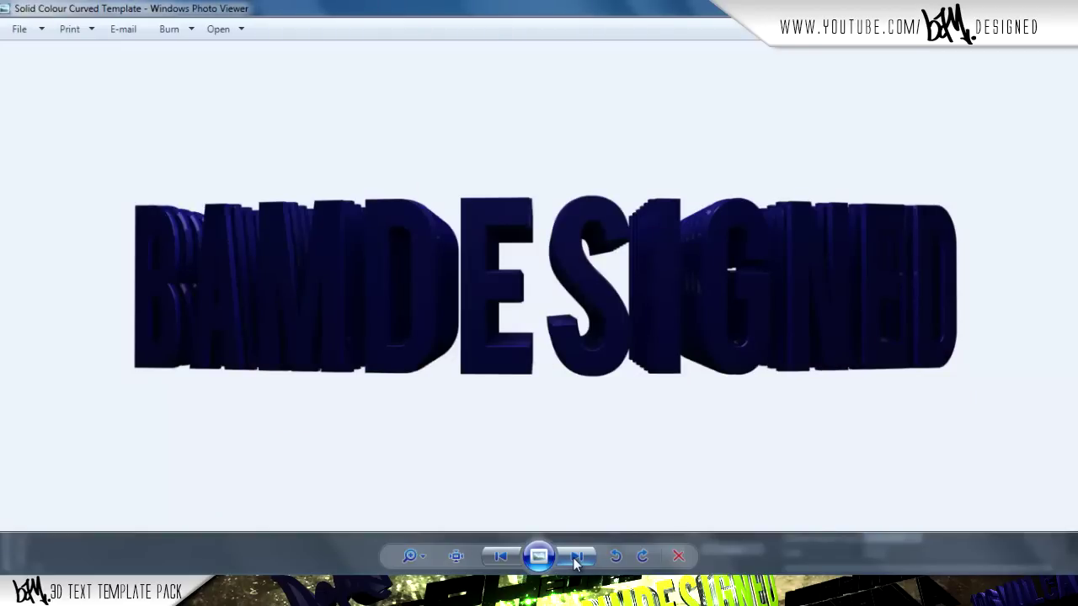
left_click(576, 557)
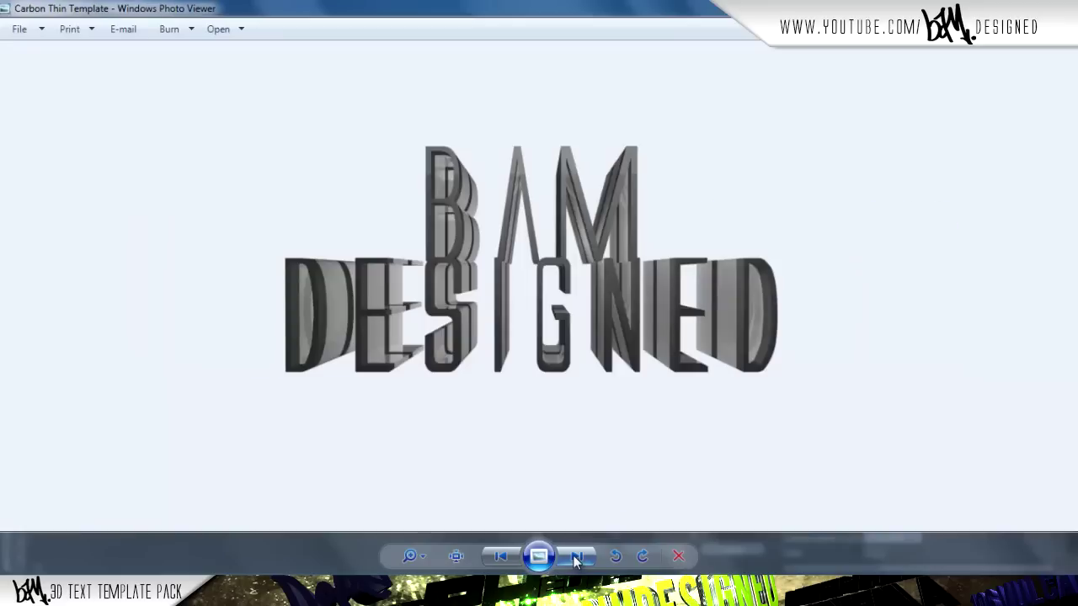
left_click(501, 556)
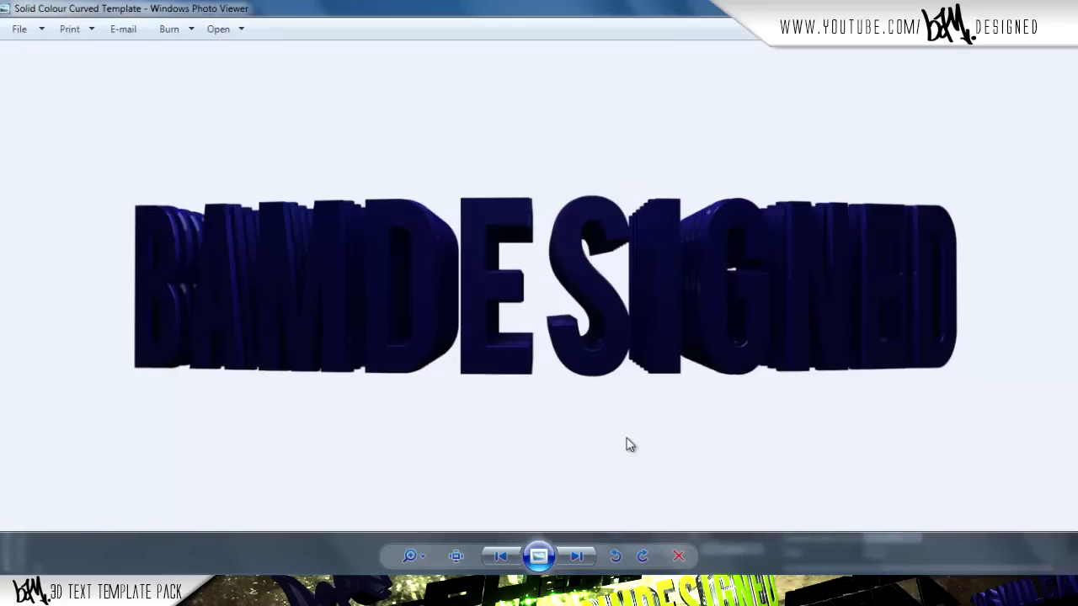